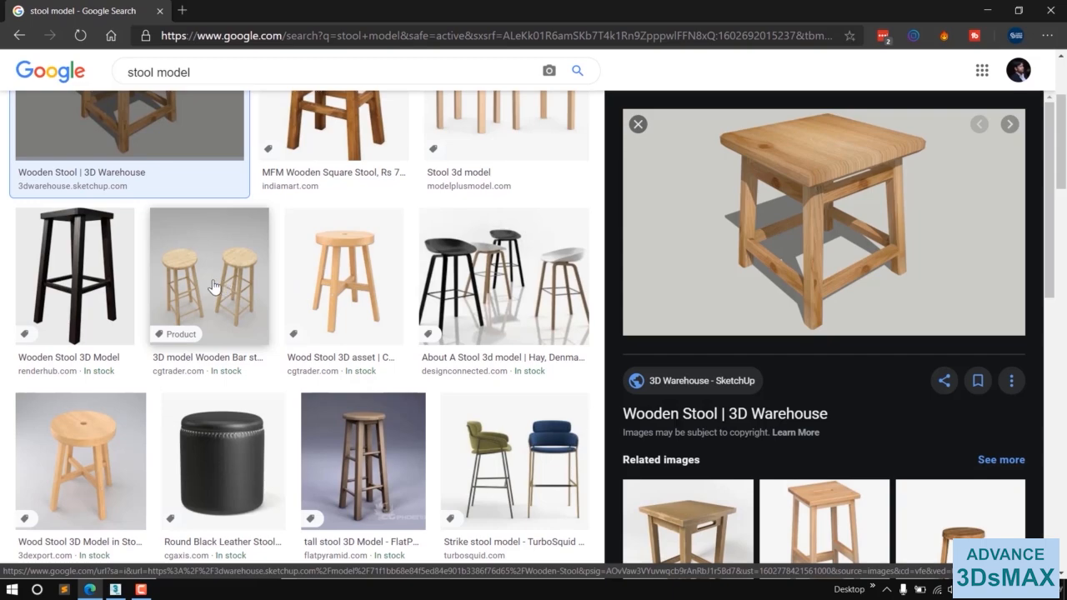
Browse the stool model image results for reference and switch to 3ds Max
{"action": "scroll", "coordinate": [217, 289], "scroll_direction": "down", "scroll_amount": 2}
{"action": "scroll", "coordinate": [213, 287], "scroll_direction": "down", "scroll_amount": 3}
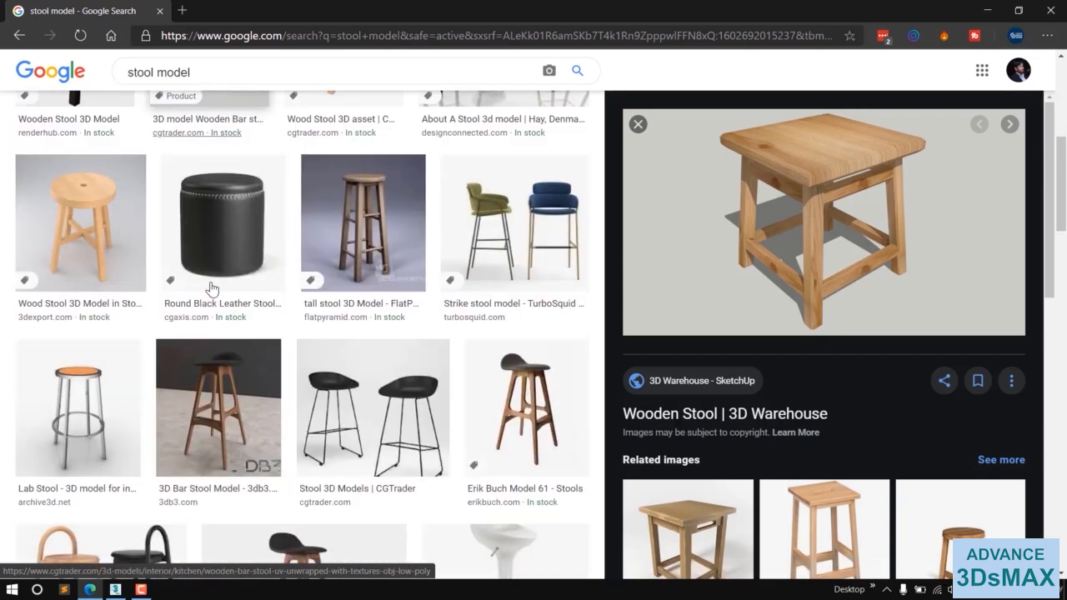
{"action": "scroll", "coordinate": [240, 285], "scroll_direction": "up", "scroll_amount": 3}
{"action": "left_click", "coordinate": [988, 11]}
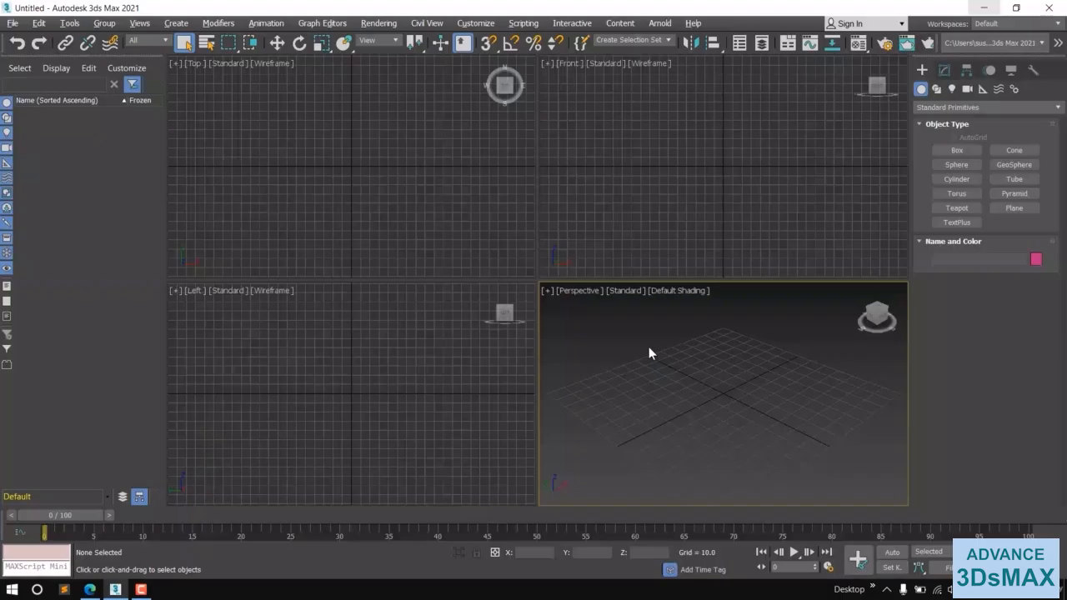
Maximize the Top viewport and draw a small rectangle spline about 10 by 11 units
{"action": "left_click", "coordinate": [396, 206]}
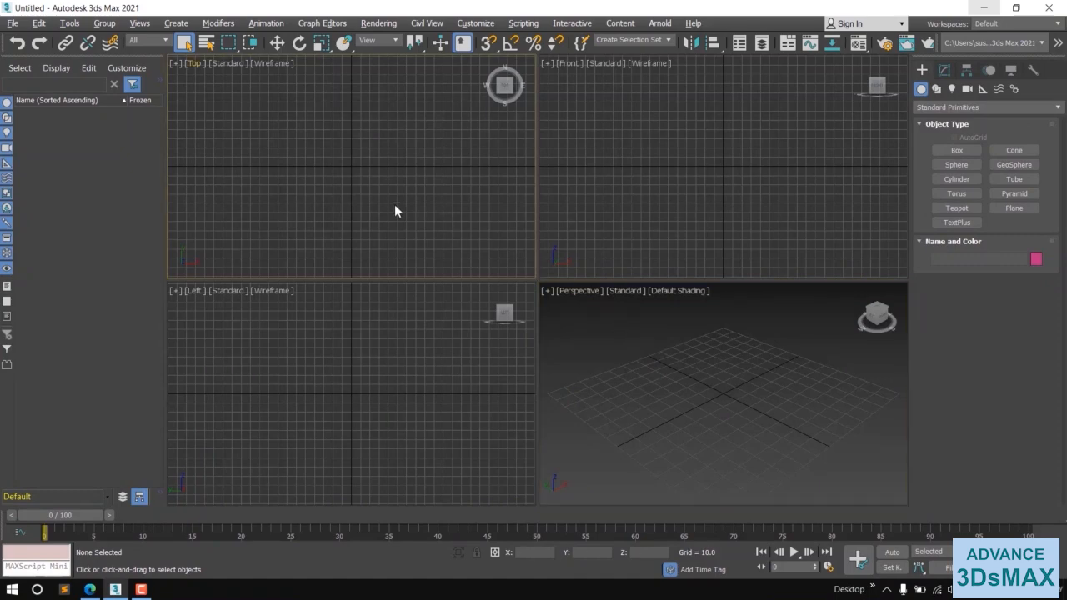
{"action": "key", "text": "alt+w"}
{"action": "left_click", "coordinate": [936, 88]}
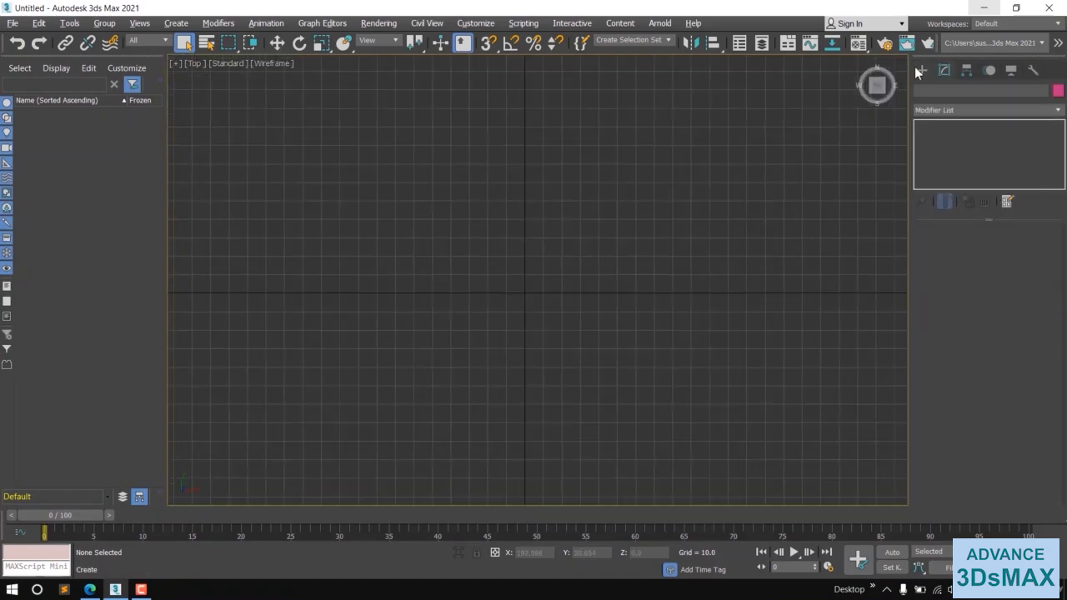
{"action": "left_click", "coordinate": [1015, 162]}
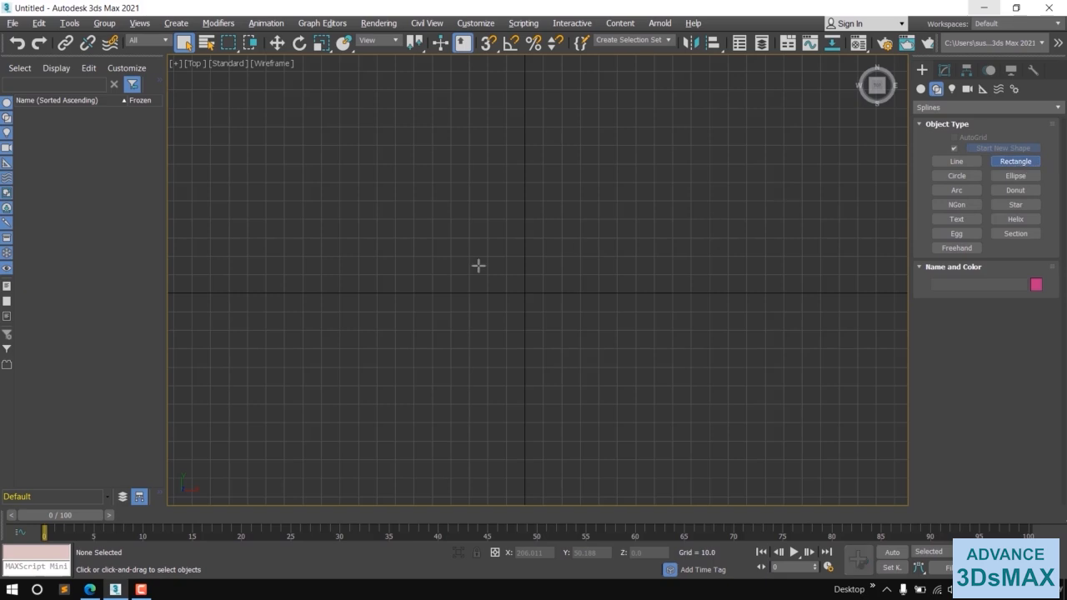
{"action": "left_click_drag", "start_coordinate": [442, 235], "coordinate": [464, 253]}
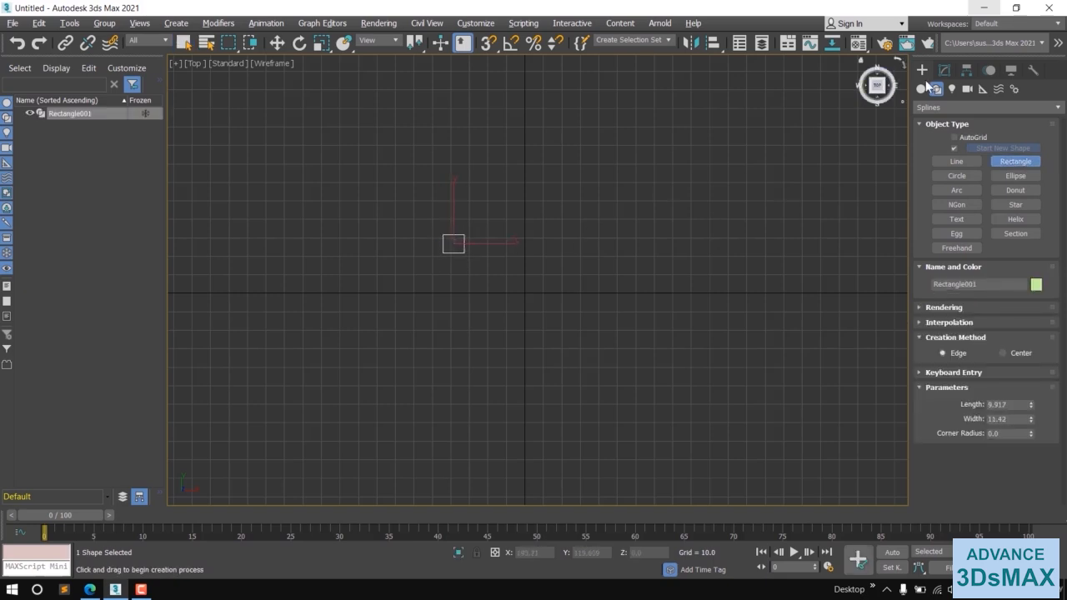
Set the small rectangle's length and width to 4
{"action": "left_click", "coordinate": [945, 70]}
{"action": "left_click", "coordinate": [1022, 278]}
{"action": "type", "text": "4"}
{"action": "key", "text": "Return"}
{"action": "left_click", "coordinate": [1012, 292]}
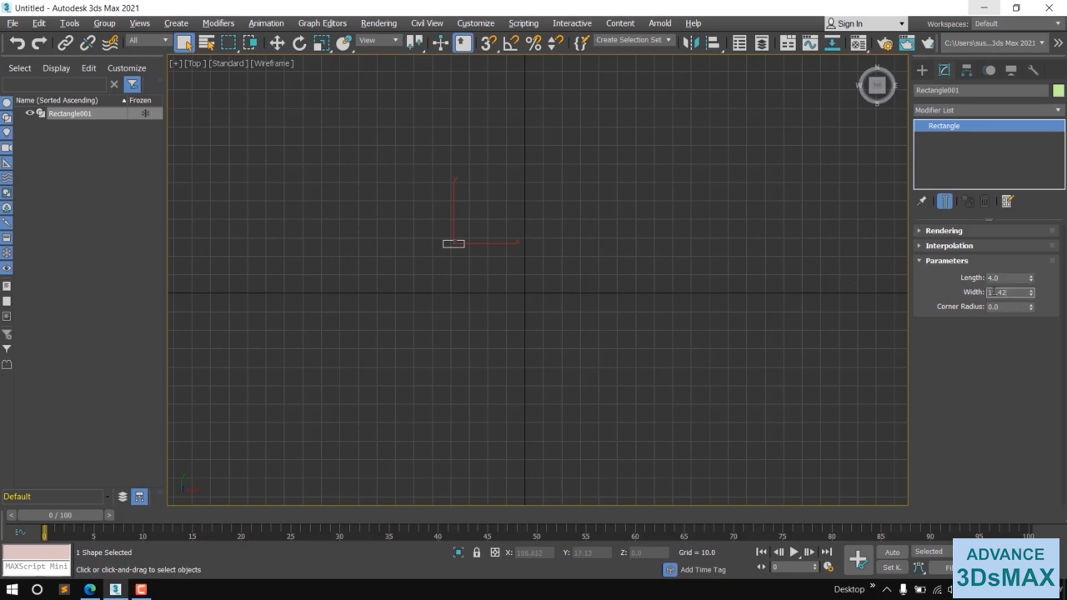
{"action": "type", "text": "4"}
{"action": "key", "text": "Return"}
Copy the small square downward, and copy the resulting pair sideways to form the four leg profiles of a square layout
{"action": "middle_click_drag", "start_coordinate": [582, 297], "coordinate": [526, 291]}
{"action": "key", "text": "w"}
{"action": "left_click_drag", "start_coordinate": [467, 224], "coordinate": [476, 284], "text": "shift"}
{"action": "left_click", "coordinate": [550, 356]}
{"action": "left_click_drag", "start_coordinate": [432, 220], "coordinate": [513, 360]}
{"action": "left_click_drag", "start_coordinate": [539, 302], "coordinate": [568, 307]}
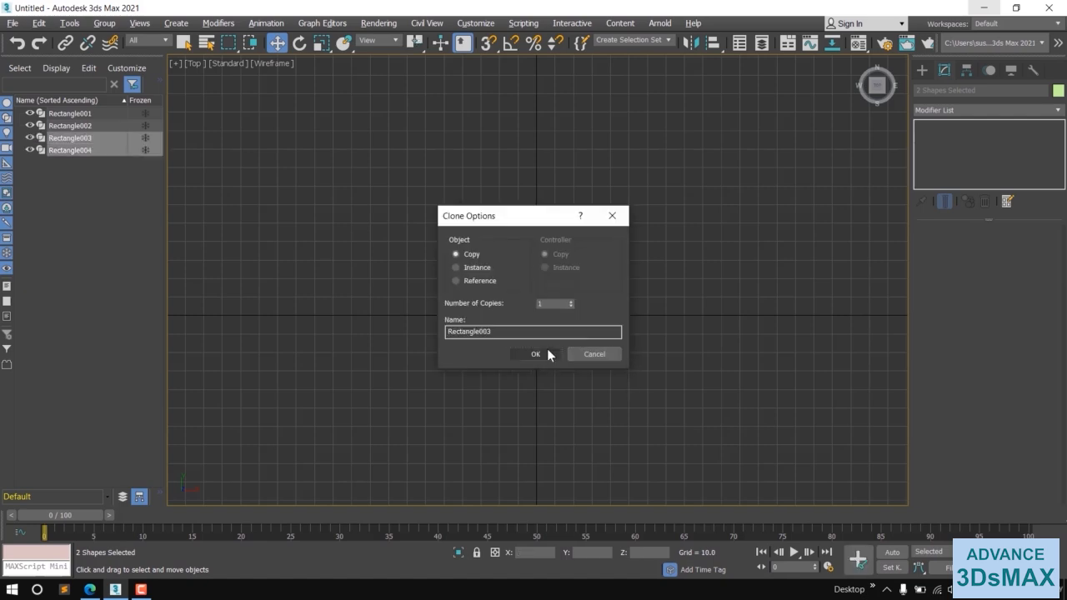
{"action": "left_click", "coordinate": [537, 354]}
Convert all four small squares to editable splines
{"action": "left_click_drag", "start_coordinate": [446, 213], "coordinate": [564, 386]}
{"action": "middle_click_drag", "start_coordinate": [564, 386], "coordinate": [543, 361]}
{"action": "scroll", "coordinate": [543, 360], "scroll_direction": "up", "scroll_amount": 3}
{"action": "right_click", "coordinate": [481, 265]}
{"action": "mouse_move", "coordinate": [553, 416]}
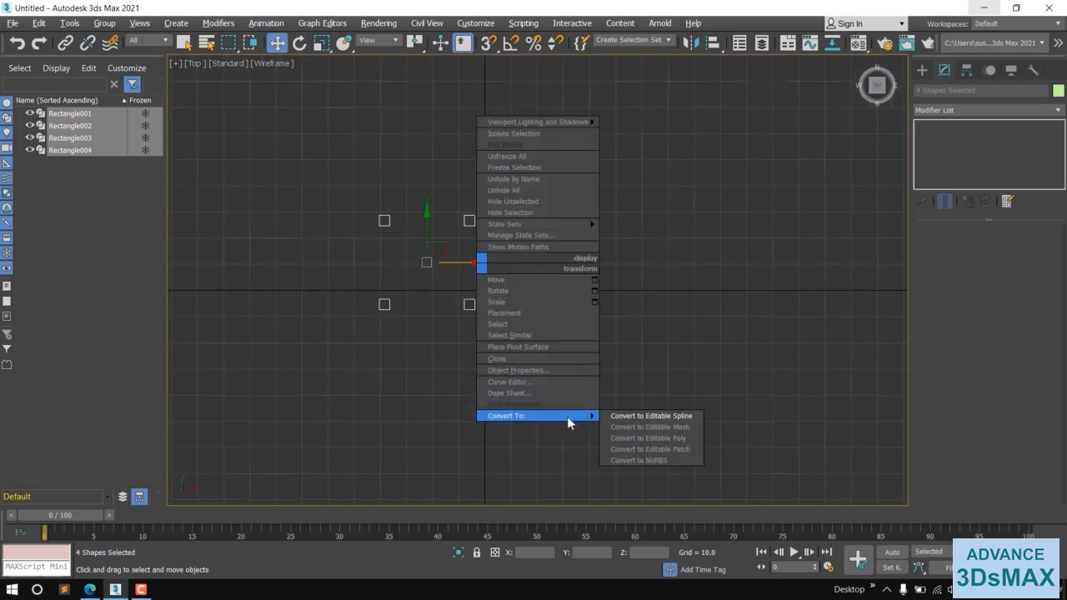
{"action": "left_click", "coordinate": [649, 415]}
{"action": "left_click", "coordinate": [626, 275]}
Attach the other three small squares to the lower-right one so that they form a single editable spline
{"action": "middle_click_drag", "start_coordinate": [517, 296], "coordinate": [618, 306]}
{"action": "left_click", "coordinate": [571, 315]}
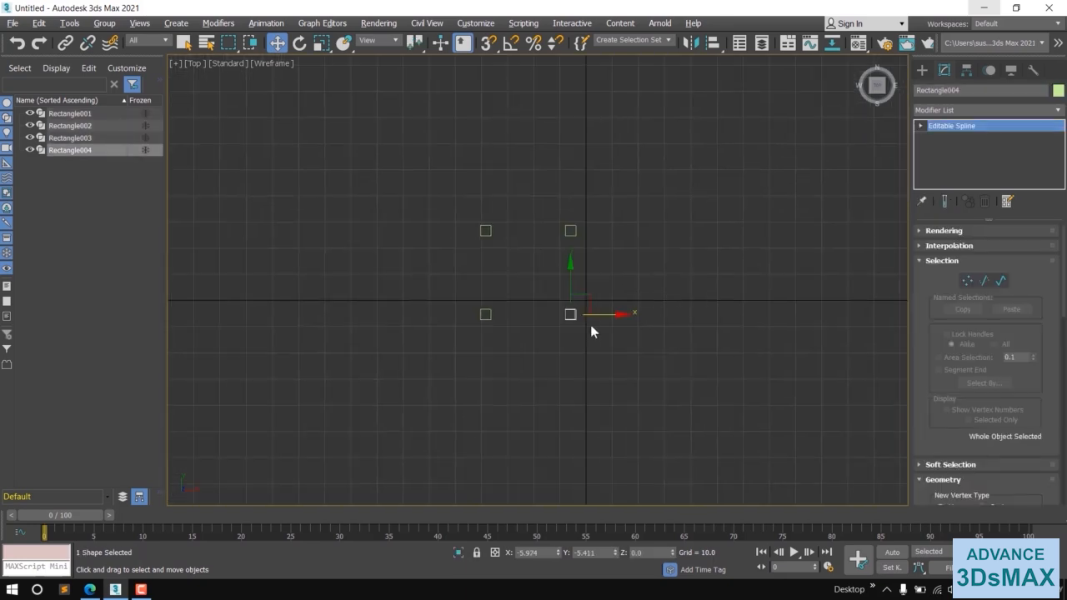
{"action": "right_click", "coordinate": [575, 321]}
{"action": "left_click", "coordinate": [546, 345]}
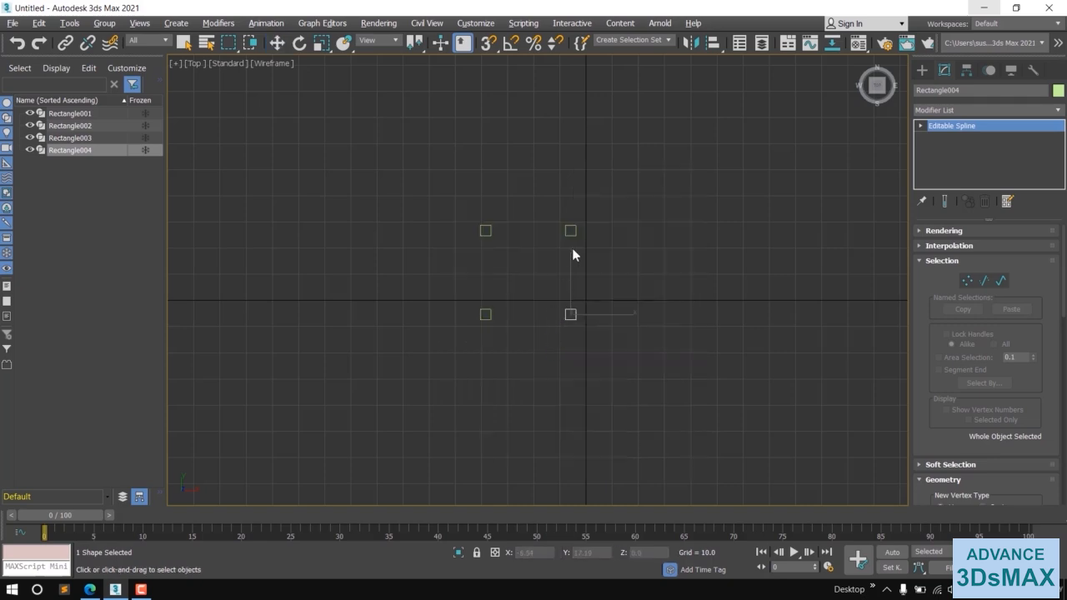
{"action": "left_click", "coordinate": [571, 237]}
{"action": "left_click", "coordinate": [486, 233]}
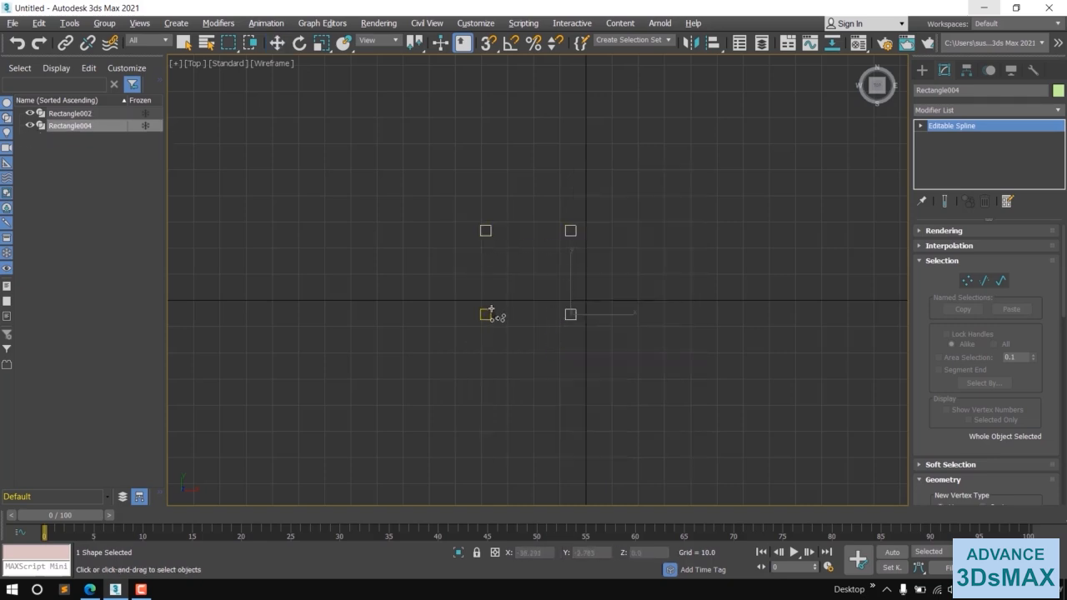
{"action": "left_click", "coordinate": [487, 314]}
{"action": "key", "text": "w"}
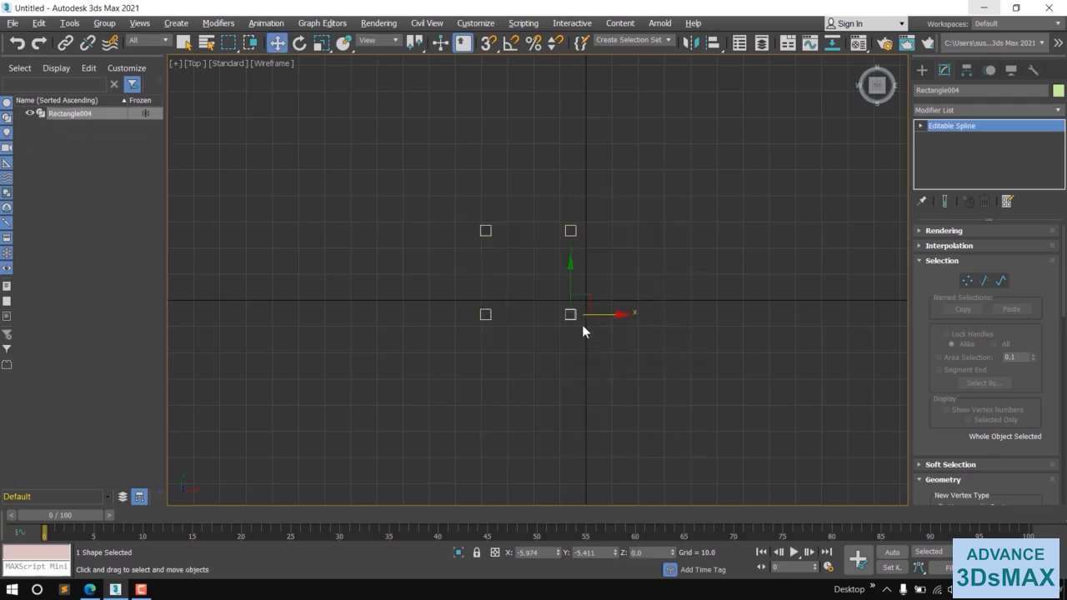
Center the pivot of the attached leg spline on the object
{"action": "left_click", "coordinate": [966, 70]}
{"action": "left_click", "coordinate": [976, 157]}
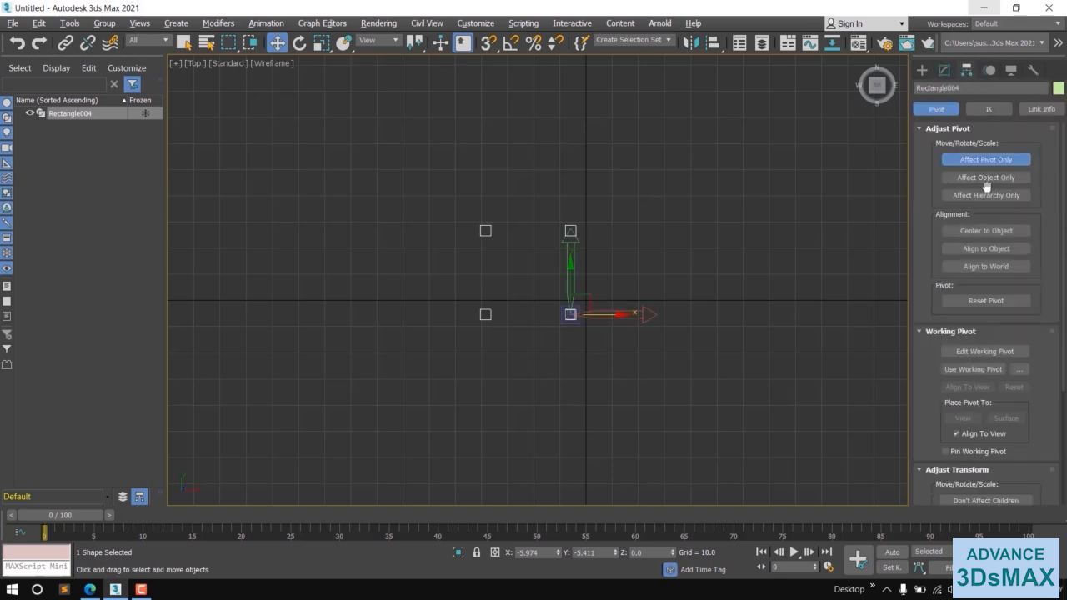
{"action": "left_click", "coordinate": [989, 231]}
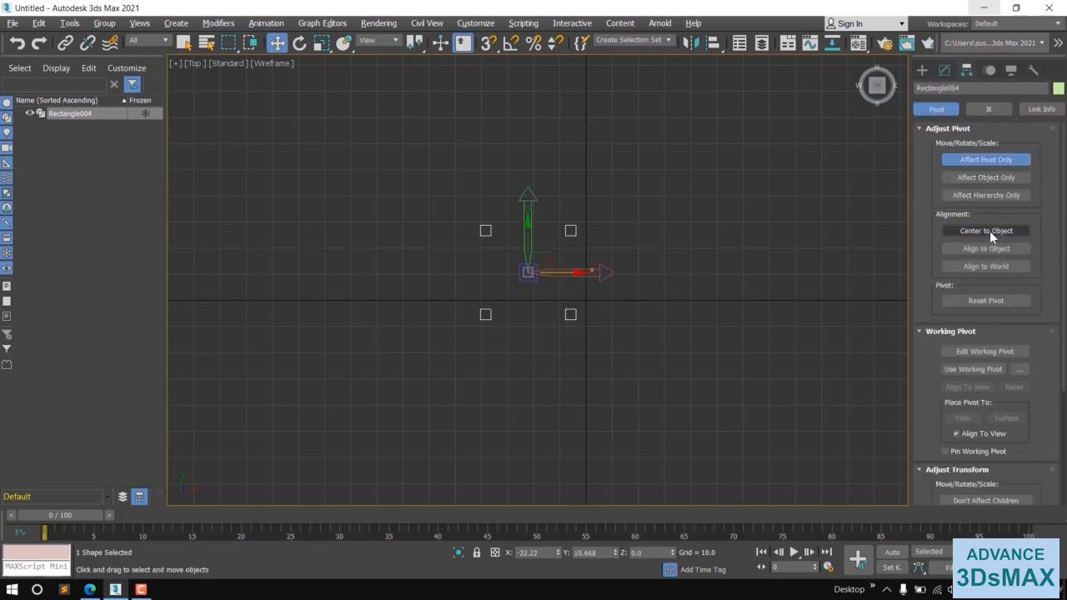
{"action": "left_click", "coordinate": [957, 155]}
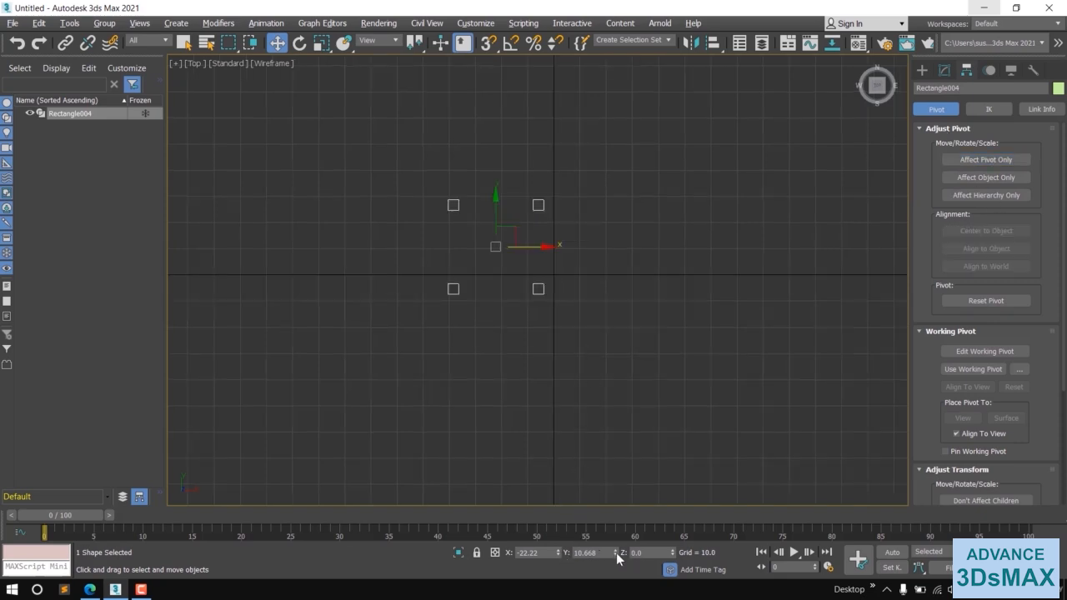
Move the leg spline to the origin by resetting its X and Y positions to 0
{"action": "right_click", "coordinate": [558, 552]}
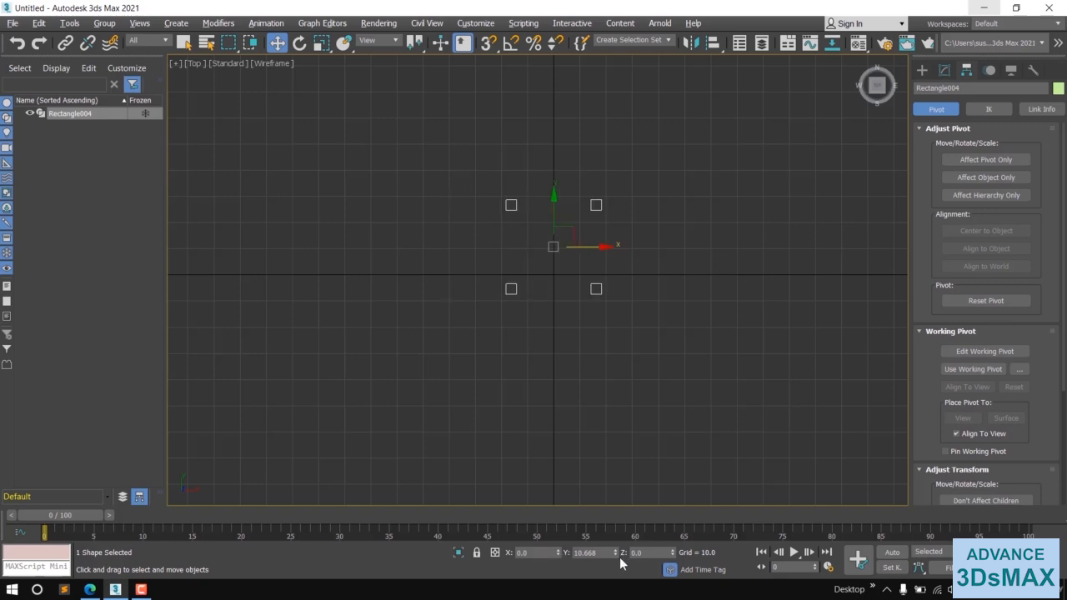
{"action": "right_click", "coordinate": [617, 553]}
{"action": "mouse_move", "coordinate": [658, 325]}
{"action": "middle_mouse_down"}
{"action": "mouse_move", "coordinate": [679, 322]}
{"action": "mouse_move", "coordinate": [664, 313]}
{"action": "middle_mouse_up"}
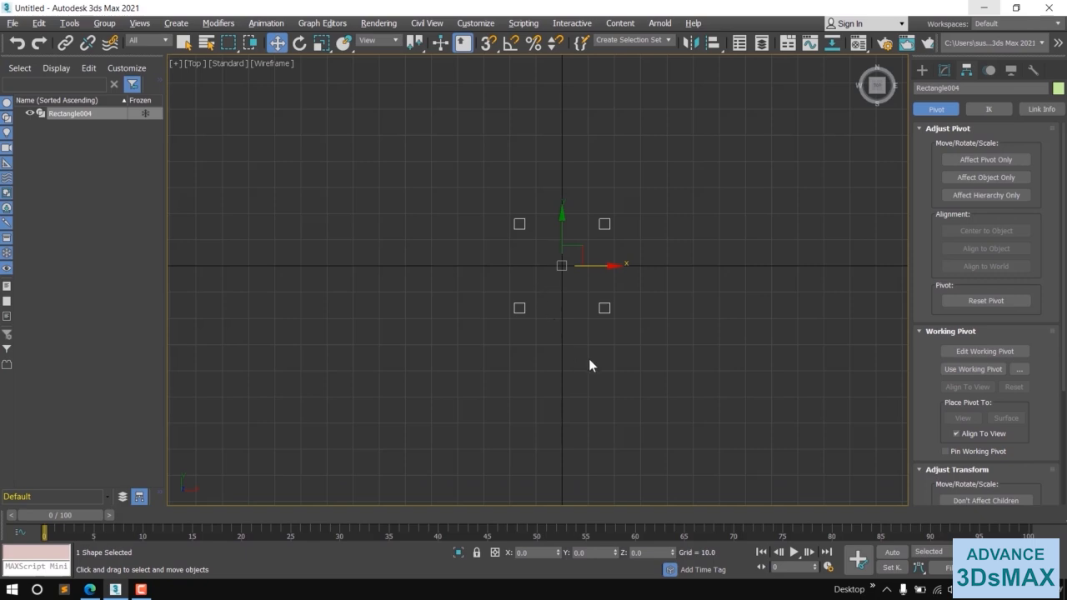
{"action": "middle_click_drag", "start_coordinate": [589, 359], "coordinate": [573, 362]}
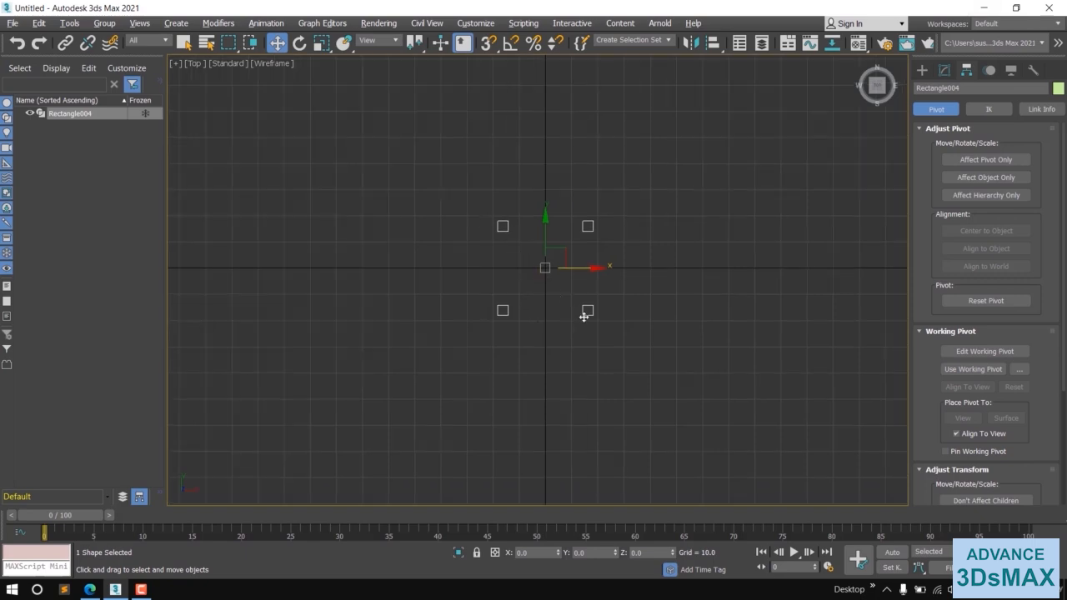
Draw a rectangle spline around the four leg profiles and set its length and width to 44
{"action": "left_click", "coordinate": [922, 70]}
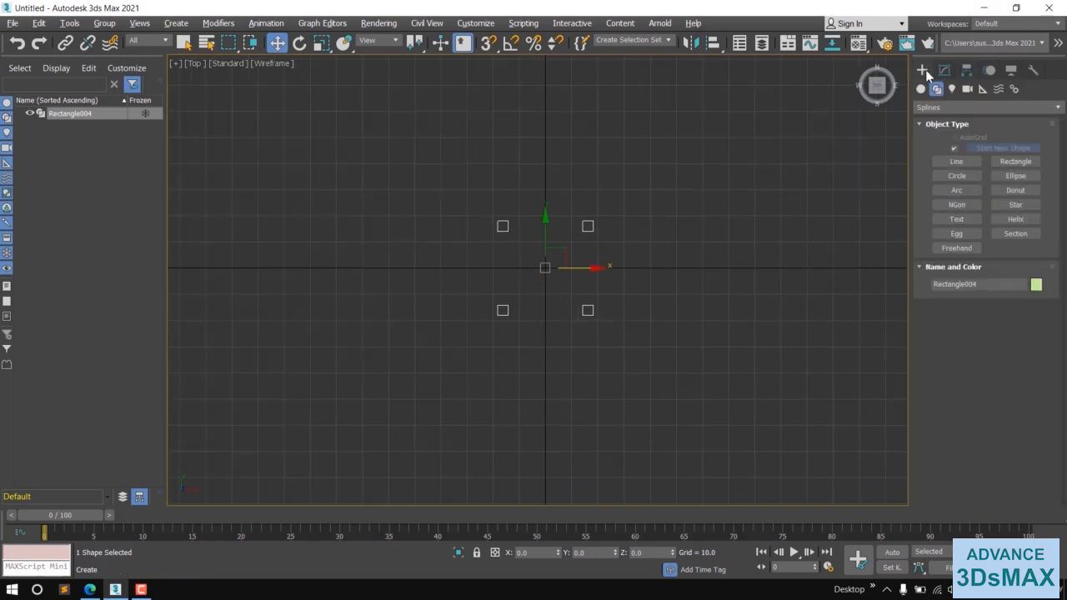
{"action": "left_click", "coordinate": [1013, 161]}
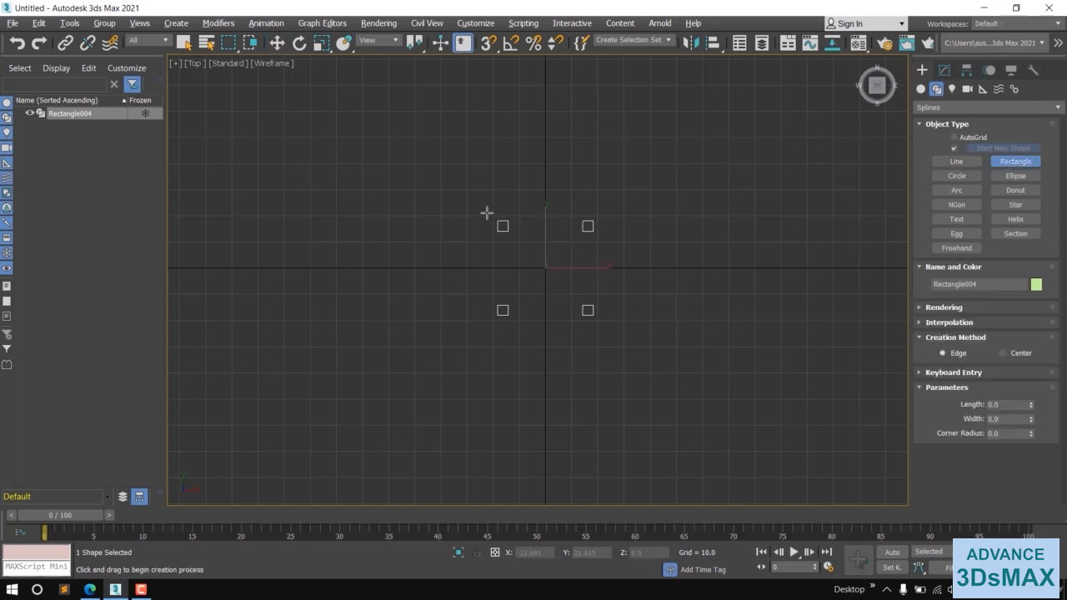
{"action": "left_click_drag", "start_coordinate": [487, 213], "coordinate": [603, 324]}
{"action": "right_click", "coordinate": [723, 312]}
{"action": "left_click", "coordinate": [945, 70]}
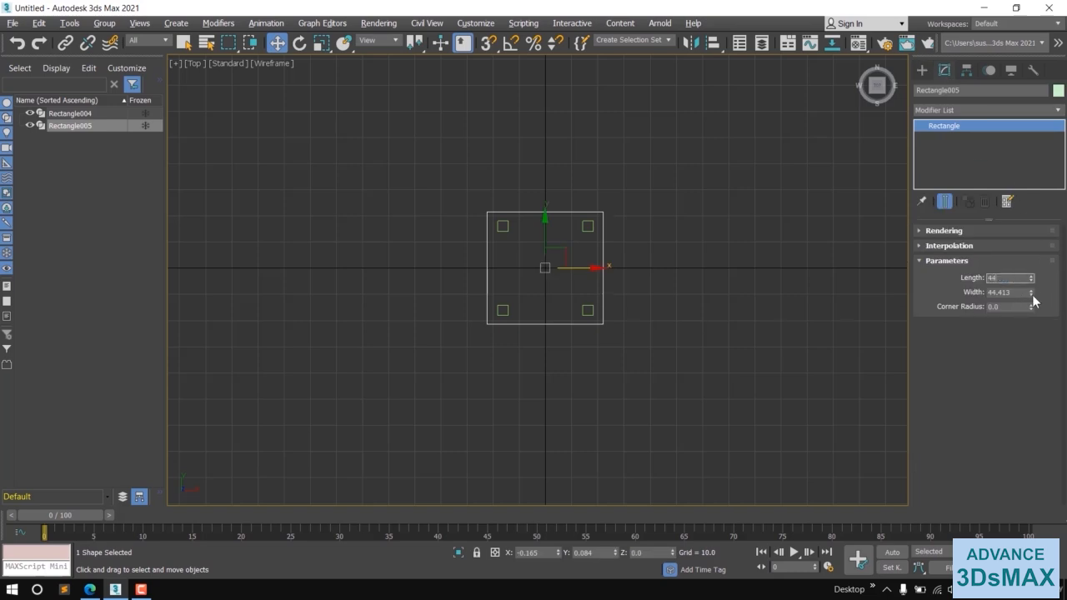
{"action": "type", "text": "44"}
{"action": "key", "text": "Tab"}
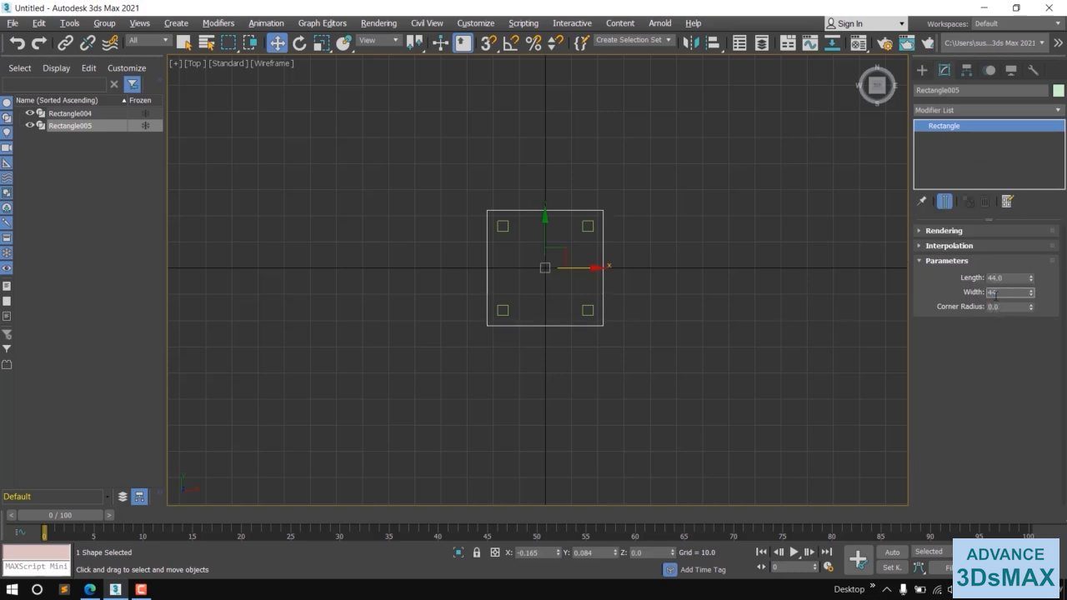
{"action": "key", "text": "Return"}
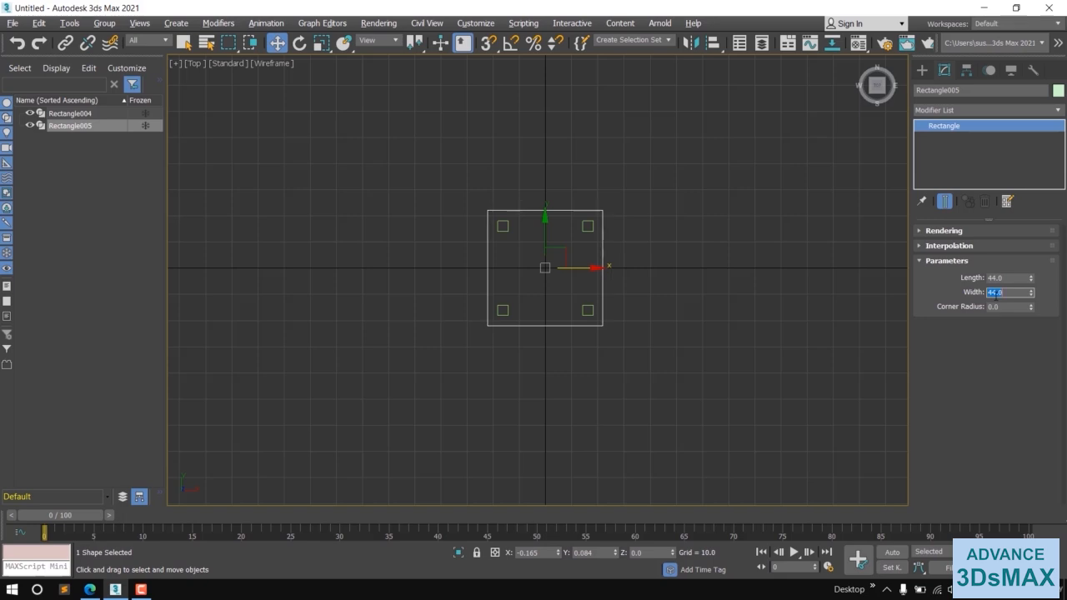
Center the large rectangle on the origin by resetting its X and Y positions to 0
{"action": "right_click", "coordinate": [559, 551]}
{"action": "right_click", "coordinate": [616, 553]}
{"action": "left_click", "coordinate": [672, 325]}
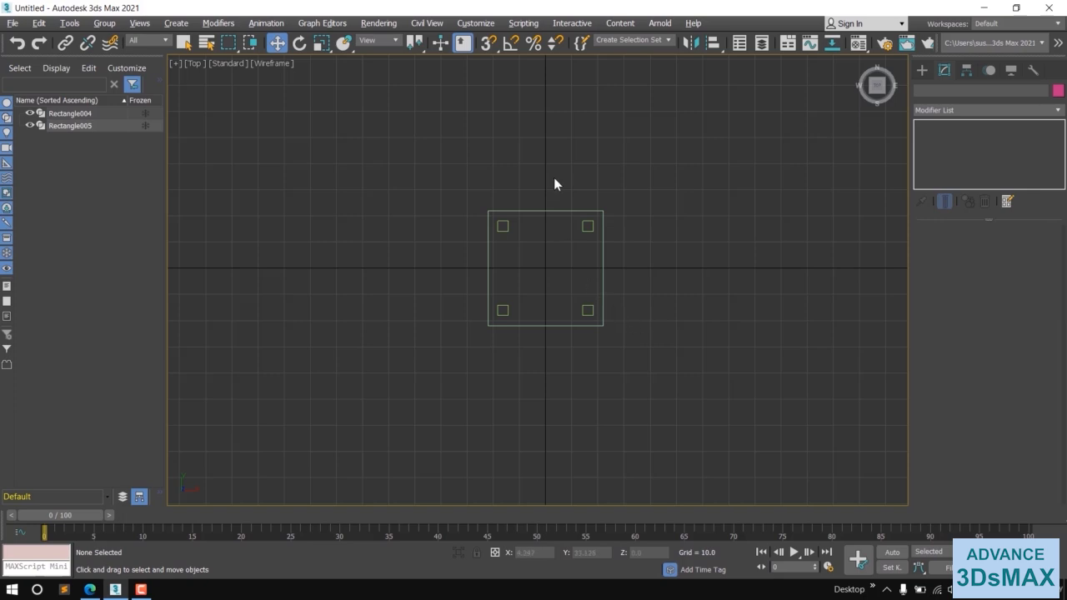
Restore the four-viewport layout and raise the large rectangle about 33.6 units above the leg profiles in the Left view
{"action": "left_click_drag", "start_coordinate": [555, 179], "coordinate": [543, 291]}
{"action": "middle_click_drag", "start_coordinate": [573, 400], "coordinate": [566, 401]}
{"action": "key", "text": "alt+w"}
{"action": "left_click", "coordinate": [594, 403]}
{"action": "left_click", "coordinate": [746, 408]}
{"action": "scroll", "coordinate": [380, 450], "scroll_direction": "up", "scroll_amount": 4}
{"action": "middle_click_drag", "start_coordinate": [383, 450], "coordinate": [359, 437]}
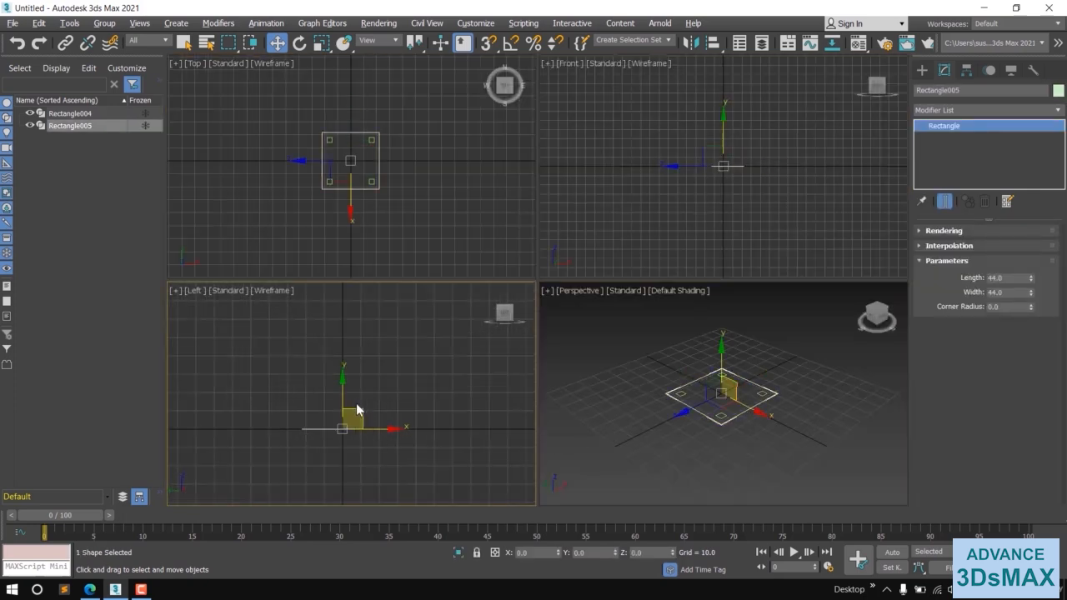
{"action": "left_click_drag", "start_coordinate": [343, 395], "coordinate": [342, 337]}
{"action": "left_click", "coordinate": [439, 426]}
Apply an Extrude modifier to the leg spline with an amount of 33
{"action": "left_click", "coordinate": [376, 430]}
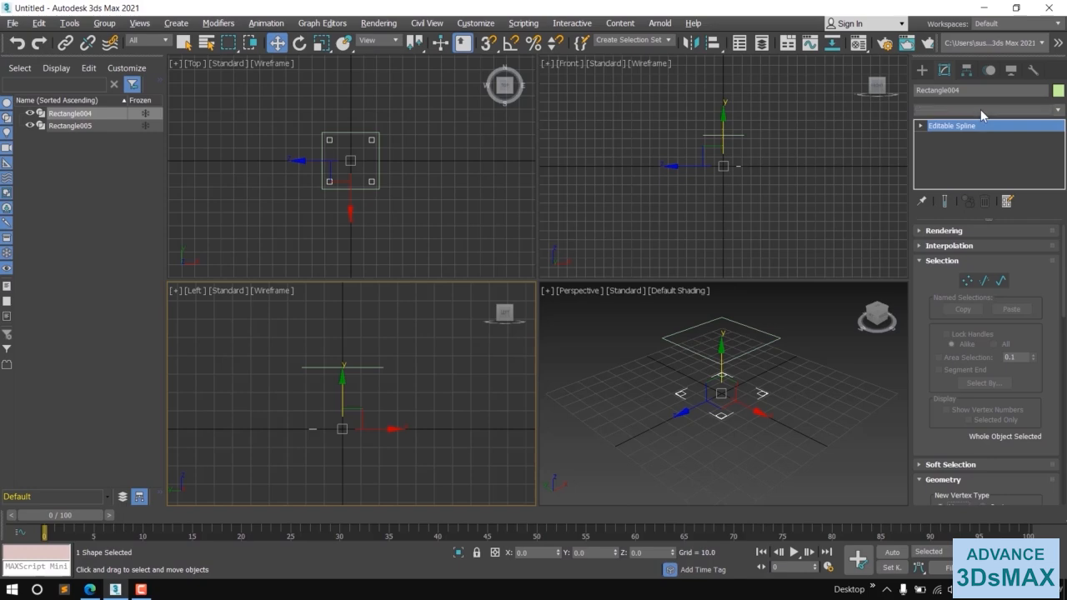
{"action": "left_click", "coordinate": [981, 109]}
{"action": "type", "text": "ex"}
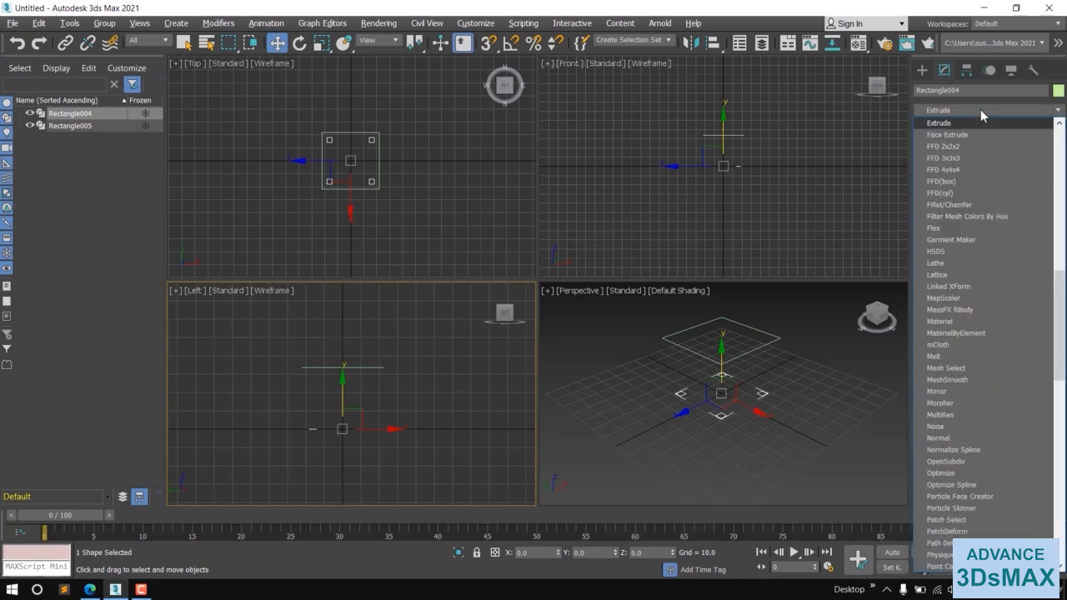
{"action": "key", "text": "Return"}
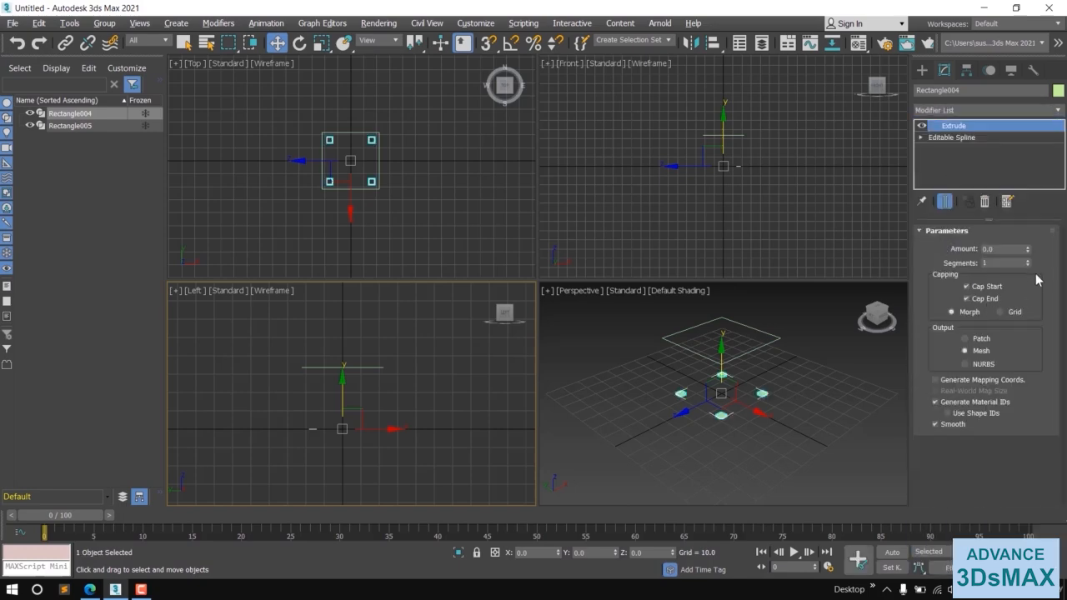
{"action": "left_click_drag", "start_coordinate": [1029, 253], "coordinate": [1021, 209]}
{"action": "middle_click_drag", "start_coordinate": [802, 381], "coordinate": [722, 424], "text": "alt"}
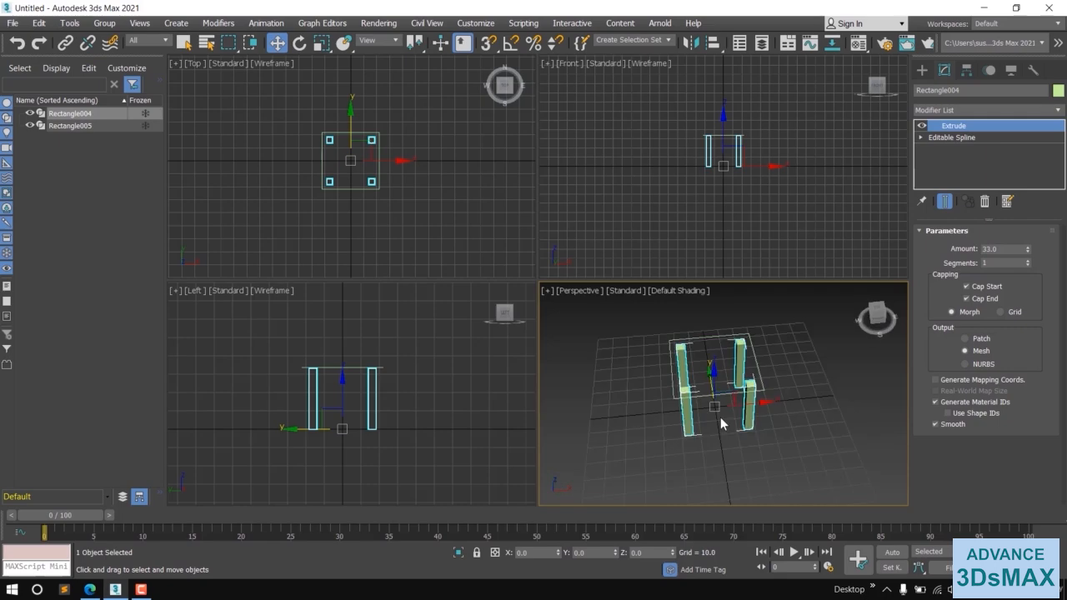
Apply an Extrude modifier to the large rectangle with an amount of 3 to form the seat
{"action": "left_click", "coordinate": [715, 337]}
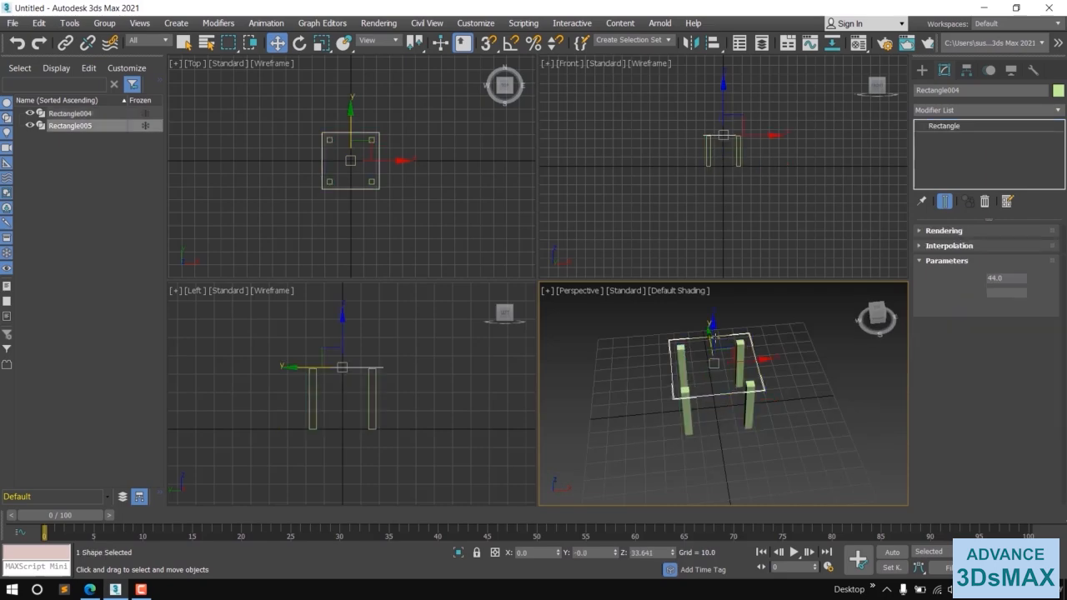
{"action": "left_click", "coordinate": [964, 107]}
{"action": "type", "text": "ex"}
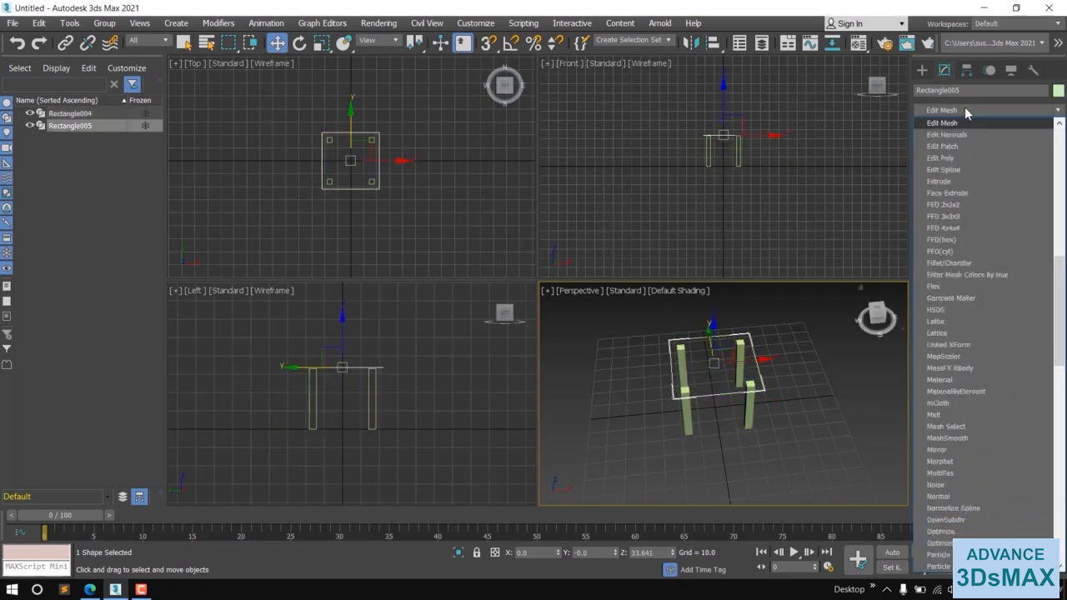
{"action": "left_click", "coordinate": [947, 121]}
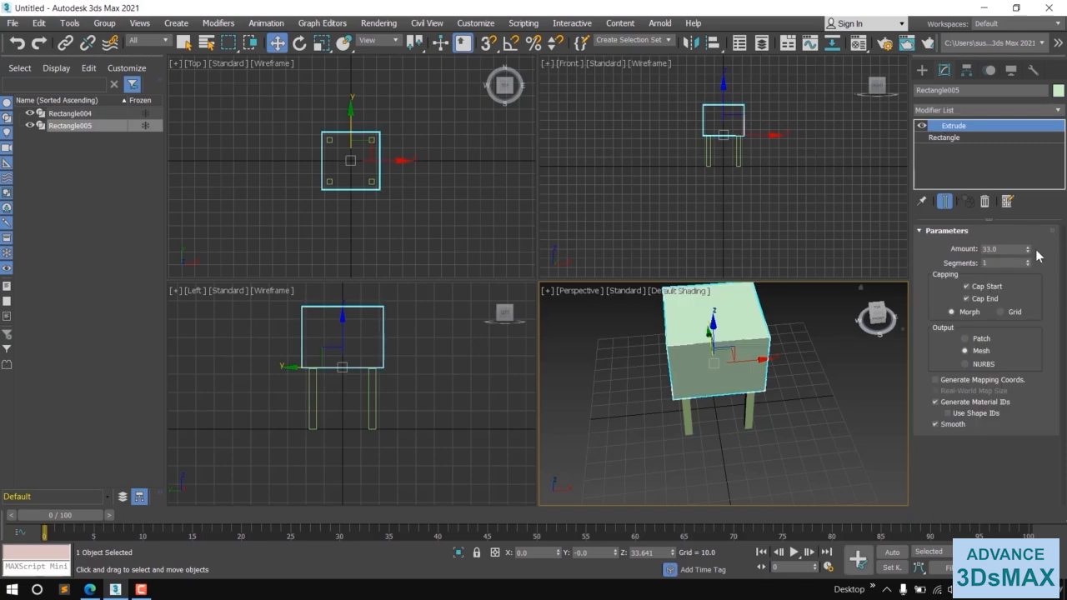
{"action": "left_click_drag", "start_coordinate": [1029, 250], "coordinate": [1038, 286]}
{"action": "double_click", "coordinate": [1004, 248]}
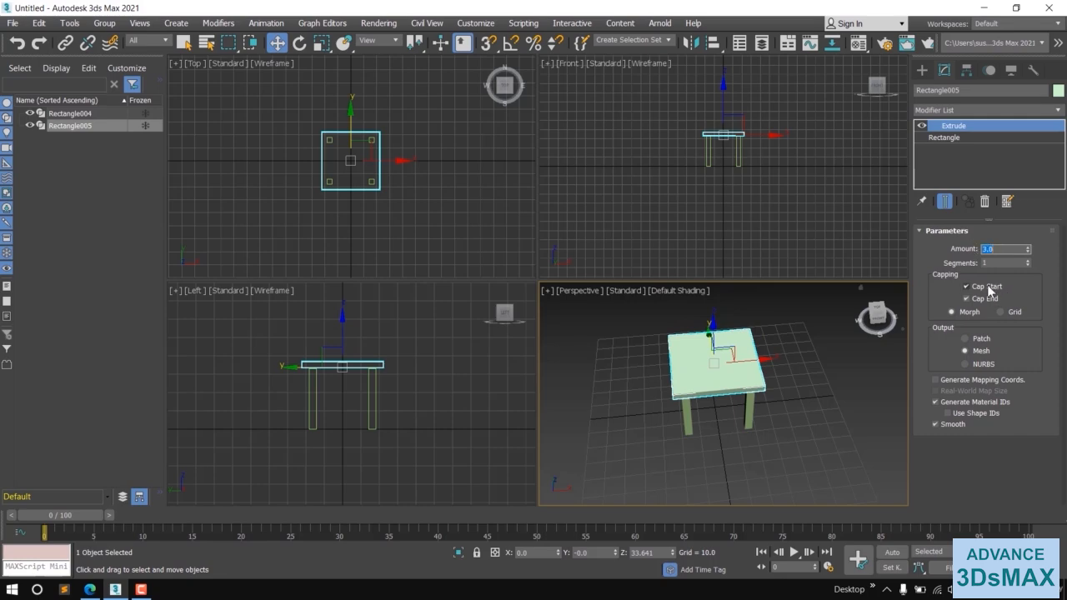
{"action": "middle_click_drag", "start_coordinate": [718, 407], "coordinate": [642, 435]}
{"action": "scroll", "coordinate": [728, 406], "scroll_direction": "up", "scroll_amount": 3}
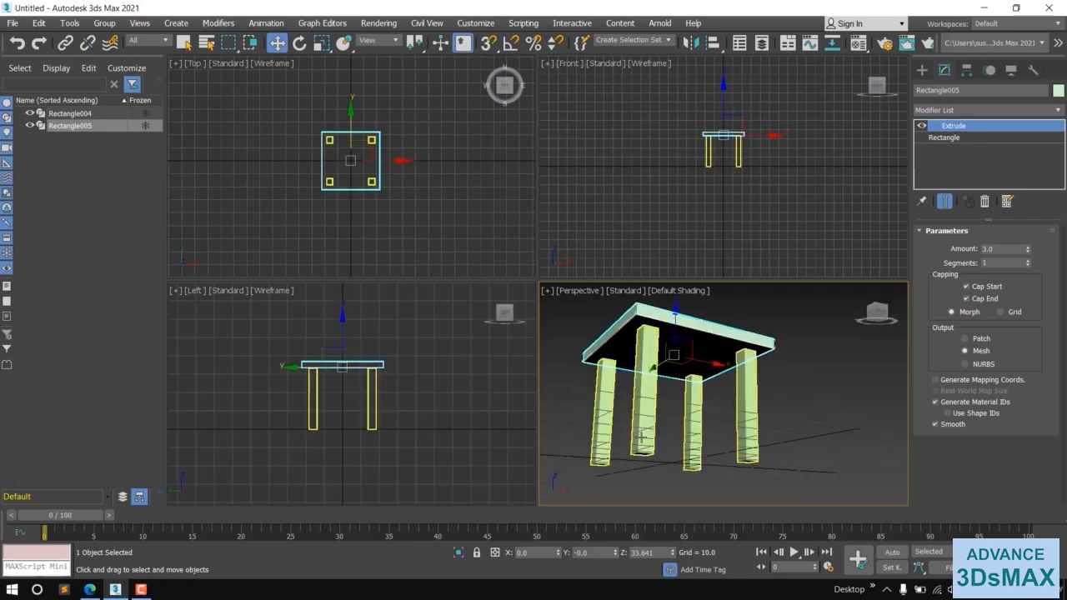
Check the wooden stool reference image in the browser and return to the model
{"action": "left_click", "coordinate": [89, 589]}
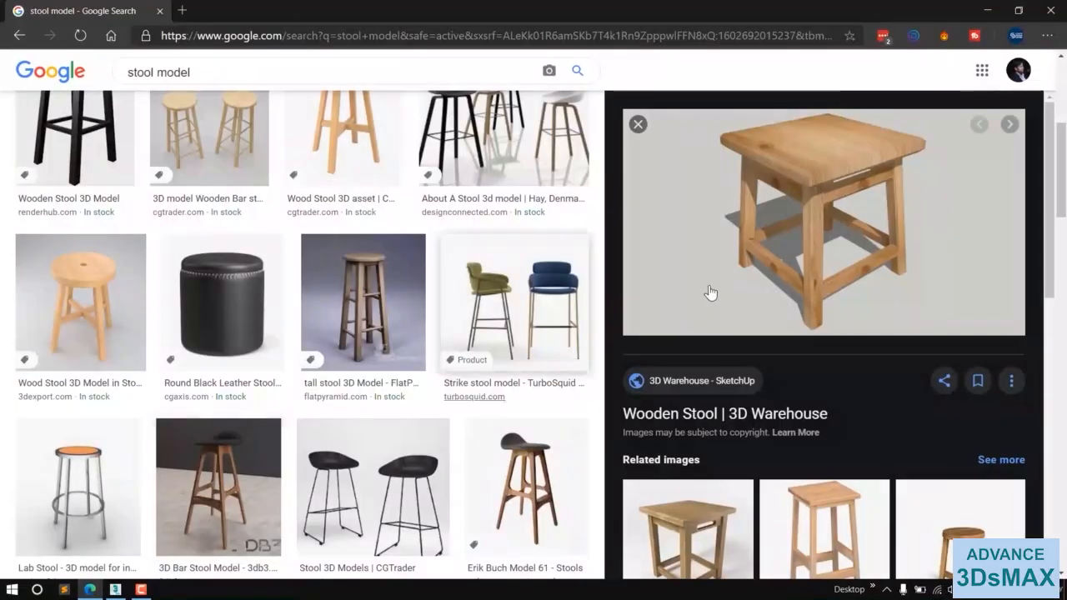
{"action": "left_click", "coordinate": [988, 10]}
{"action": "middle_click_drag", "start_coordinate": [688, 328], "coordinate": [672, 373], "text": "alt"}
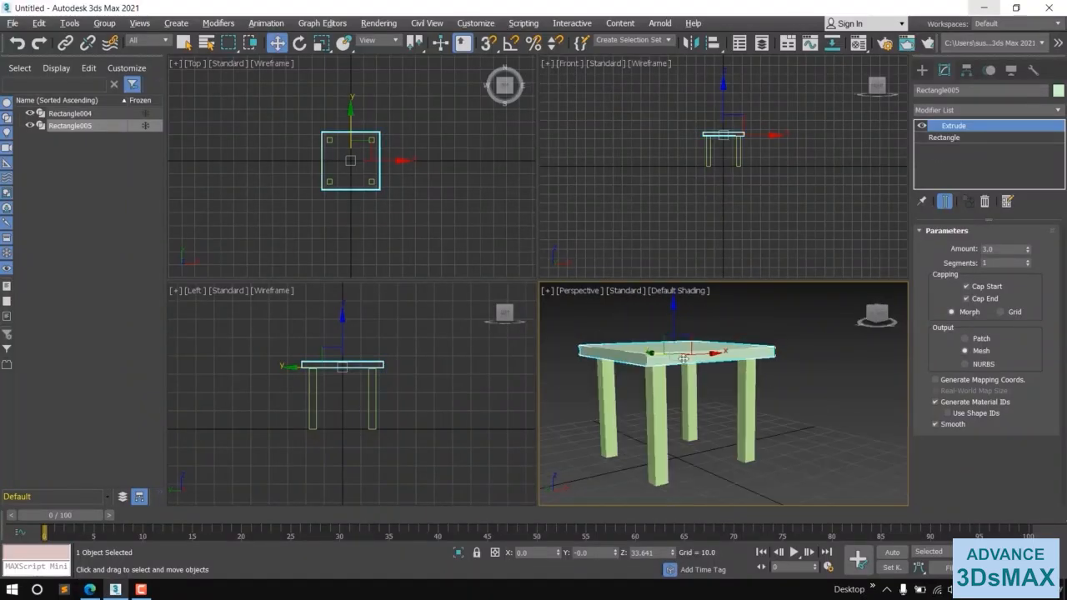
With vertex snapping on, draw a WRectangle in the Top view between opposite outer leg corners, about 36.2 by 36.5 with 1.65 thickness
{"action": "left_click", "coordinate": [921, 70]}
{"action": "left_click", "coordinate": [936, 88]}
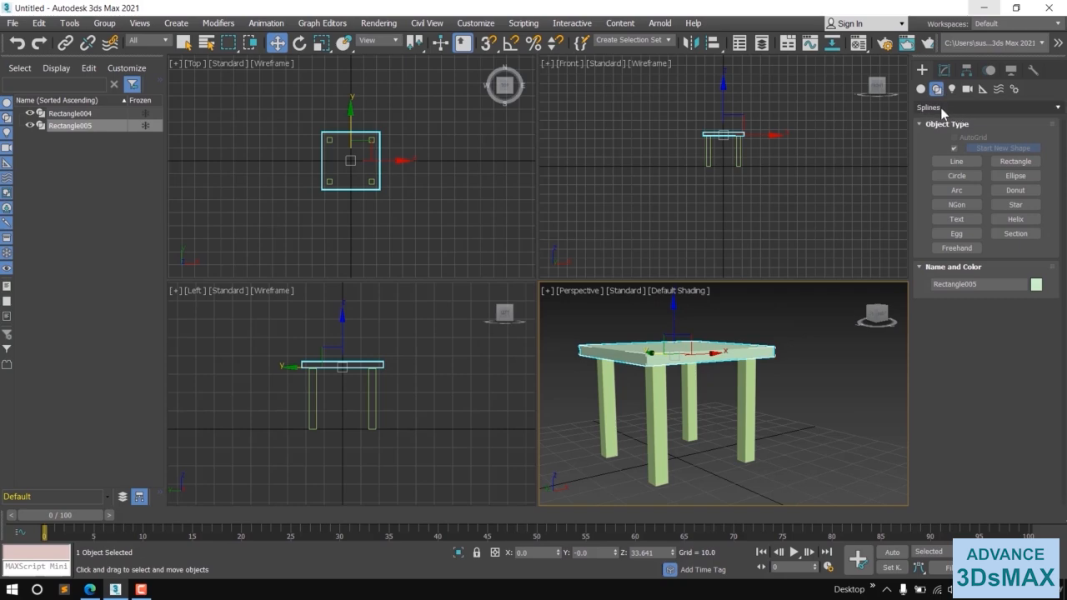
{"action": "left_click", "coordinate": [943, 107]}
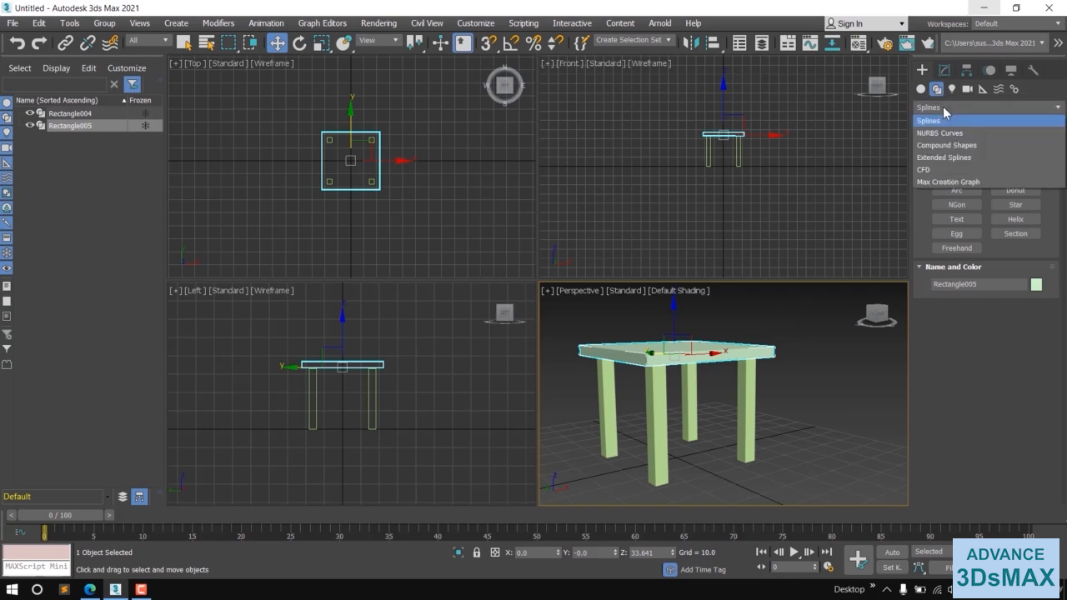
{"action": "left_click", "coordinate": [952, 159]}
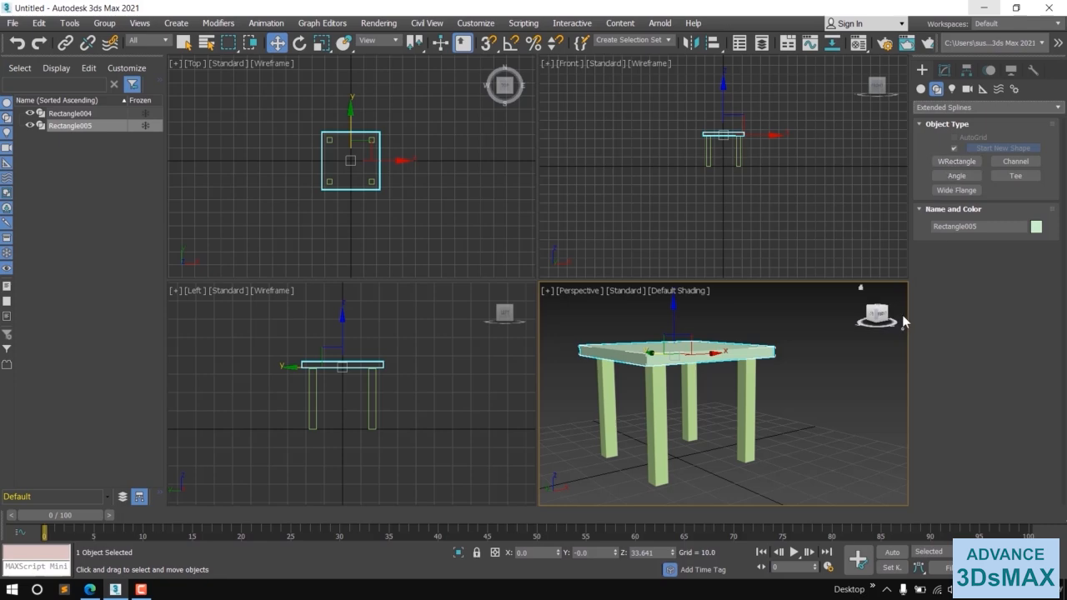
{"action": "left_click", "coordinate": [956, 161]}
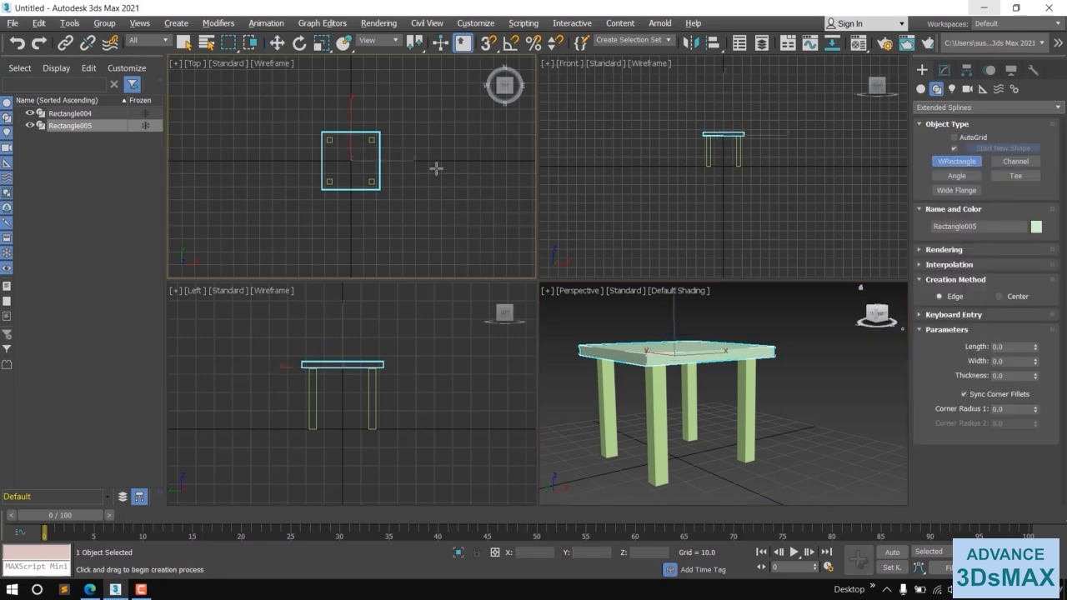
{"action": "key", "text": "alt+w"}
{"action": "scroll", "coordinate": [534, 283], "scroll_direction": "up", "scroll_amount": 5}
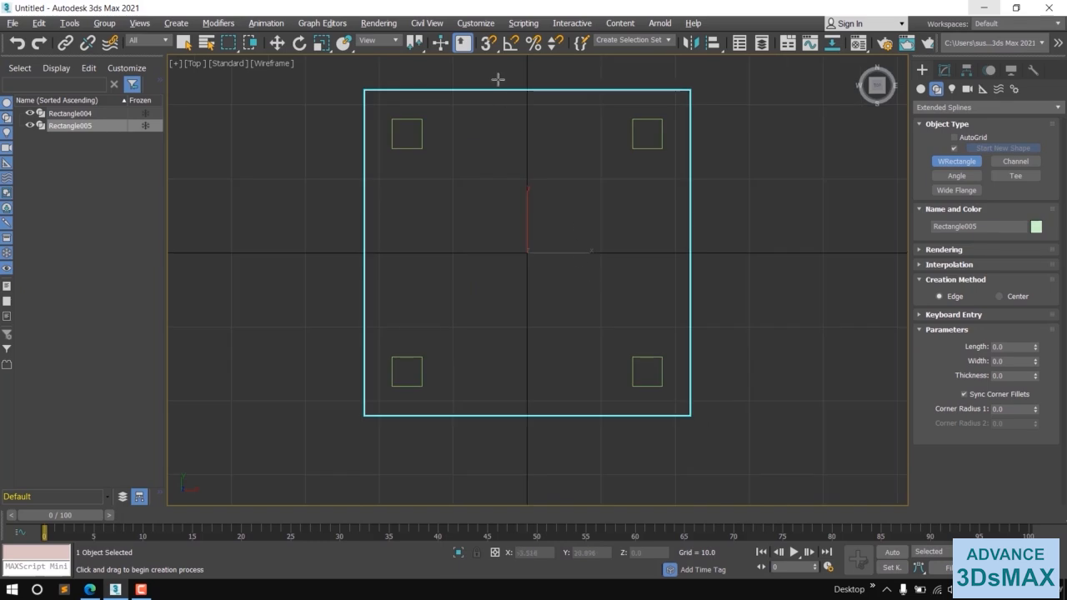
{"action": "left_click_drag", "start_coordinate": [489, 42], "coordinate": [490, 87]}
{"action": "right_click", "coordinate": [489, 41]}
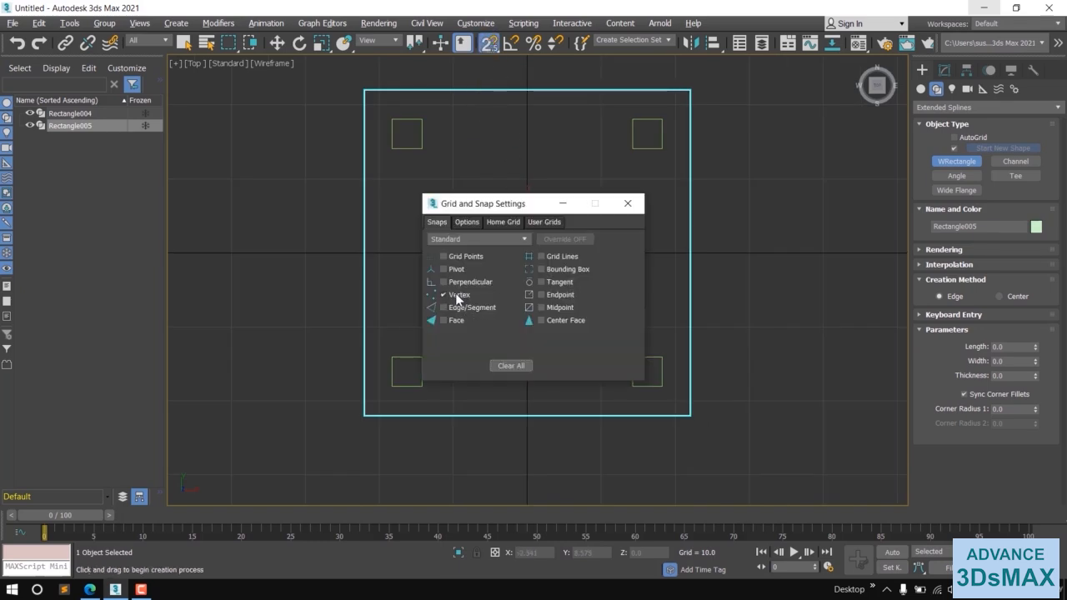
{"action": "left_click", "coordinate": [627, 203]}
{"action": "left_click_drag", "start_coordinate": [393, 119], "coordinate": [661, 385]}
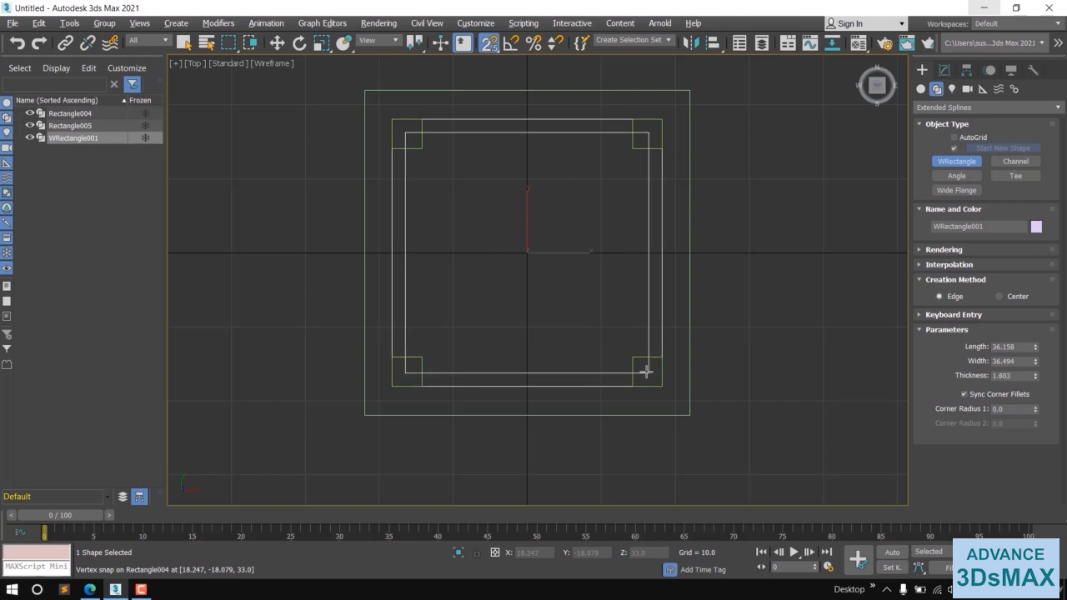
{"action": "left_click", "coordinate": [647, 373]}
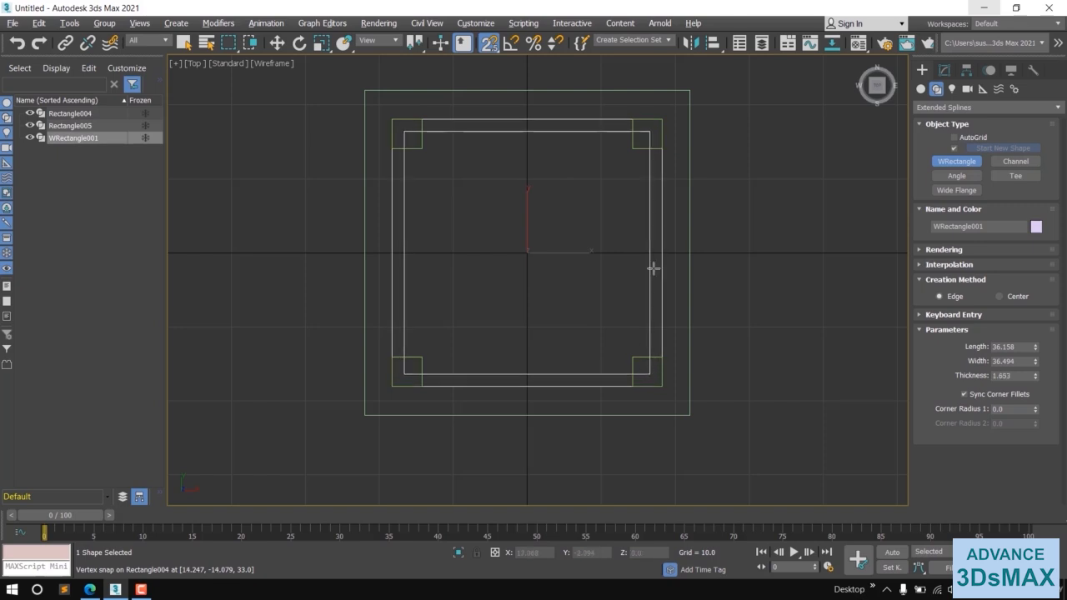
Turn off snapping and raise the WRectangle about 4.5 units above the leg bottoms in the Left view
{"action": "key", "text": "w"}
{"action": "key", "text": "alt+w"}
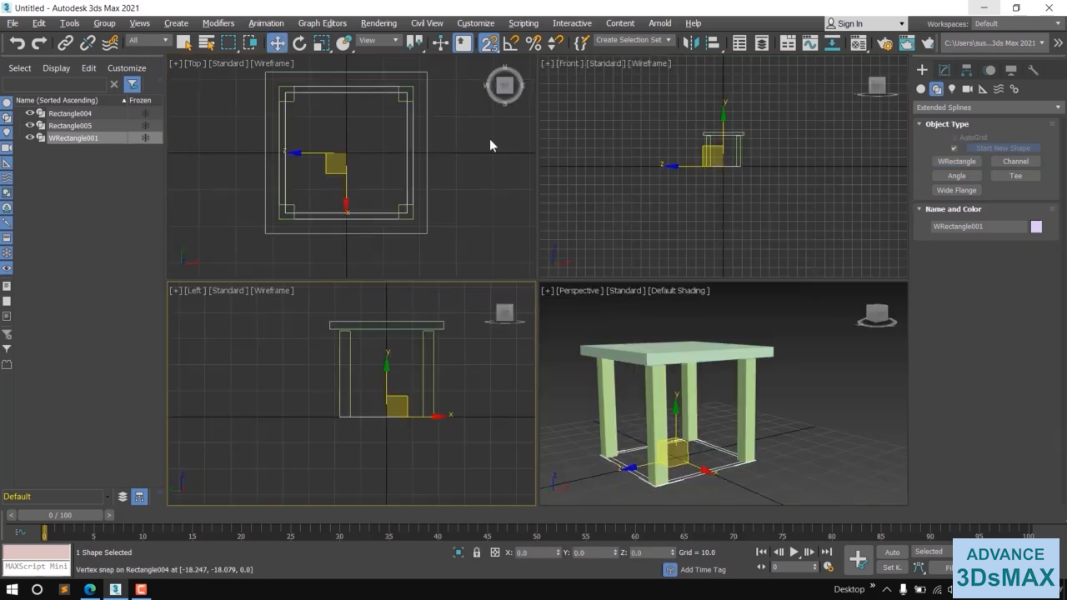
{"action": "left_click", "coordinate": [490, 45]}
{"action": "middle_click_drag", "start_coordinate": [432, 418], "coordinate": [432, 431]}
{"action": "scroll", "coordinate": [432, 432], "scroll_direction": "up", "scroll_amount": 2}
{"action": "scroll", "coordinate": [433, 433], "scroll_direction": "up", "scroll_amount": 2}
{"action": "left_click_drag", "start_coordinate": [342, 397], "coordinate": [342, 377]}
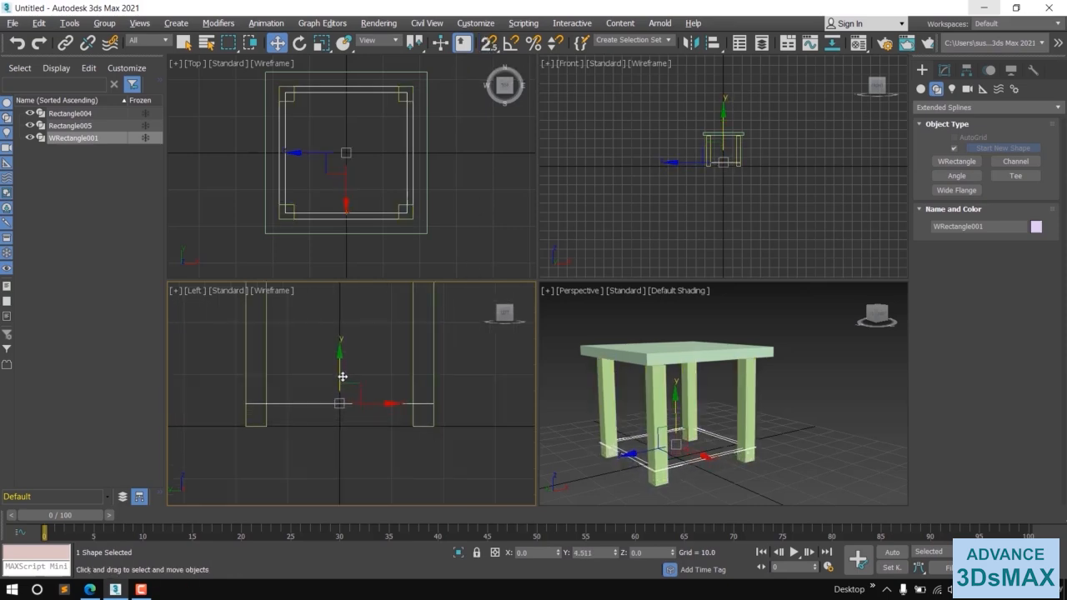
Clone the WRectangle upward as a single copy near the tops of the legs, at a height of about 27.7
{"action": "middle_click", "coordinate": [443, 414]}
{"action": "key", "text": "alt+w"}
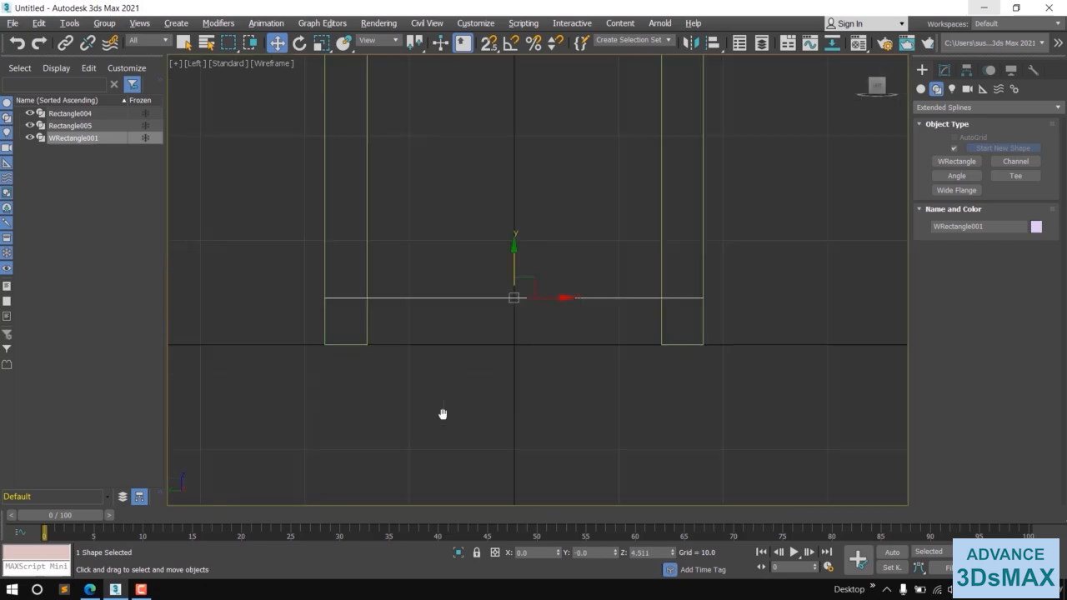
{"action": "scroll", "coordinate": [565, 448], "scroll_direction": "down", "scroll_amount": 2}
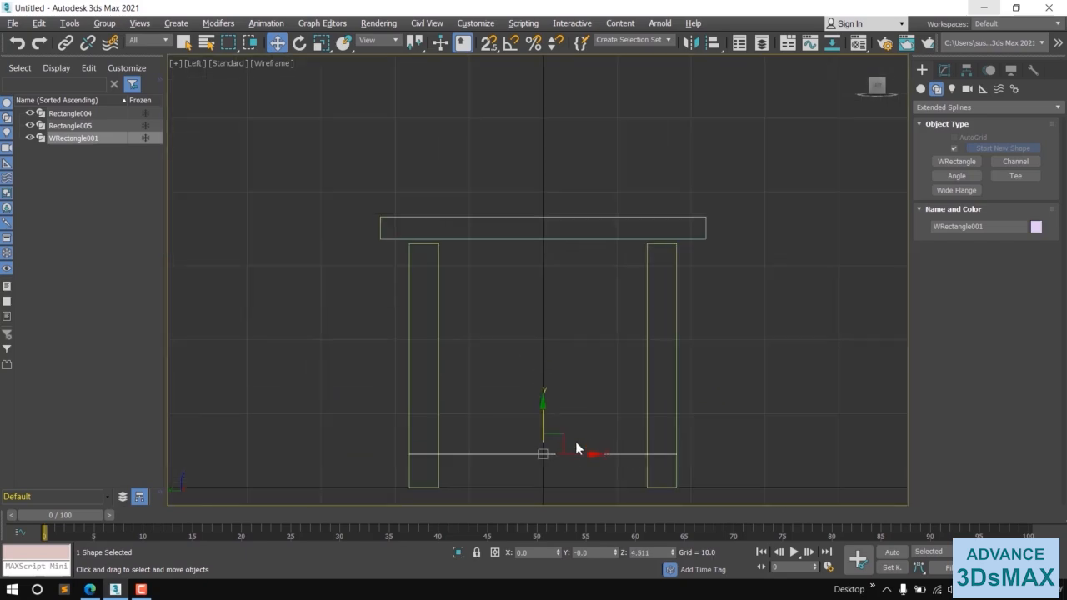
{"action": "left_click_drag", "start_coordinate": [553, 415], "coordinate": [559, 246]}
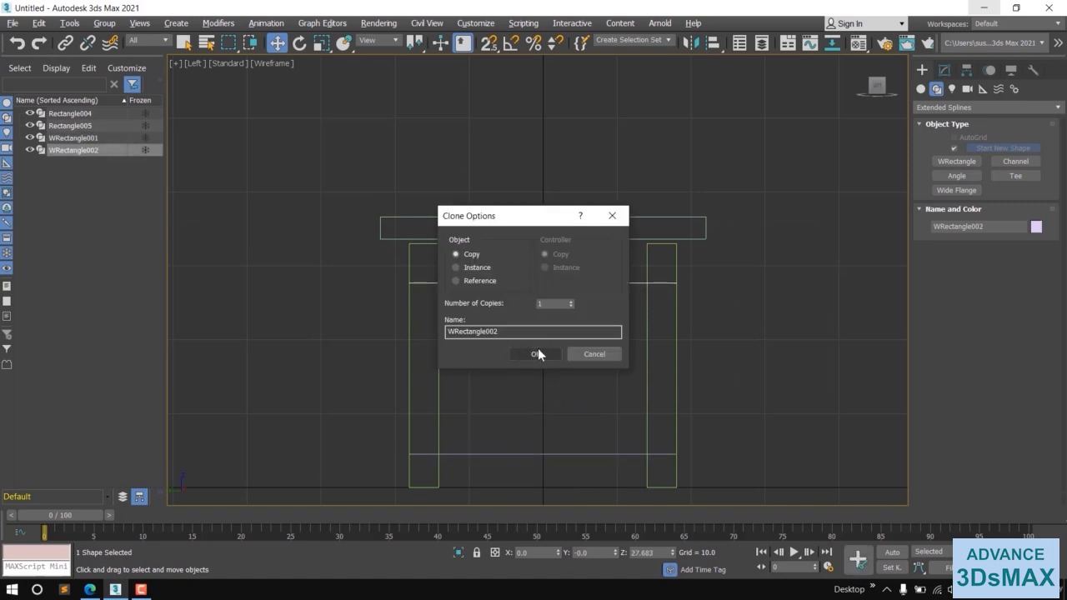
{"action": "left_click", "coordinate": [538, 347]}
Apply an Extrude modifier to the upper WRectangle with an amount of 5
{"action": "left_click", "coordinate": [944, 70]}
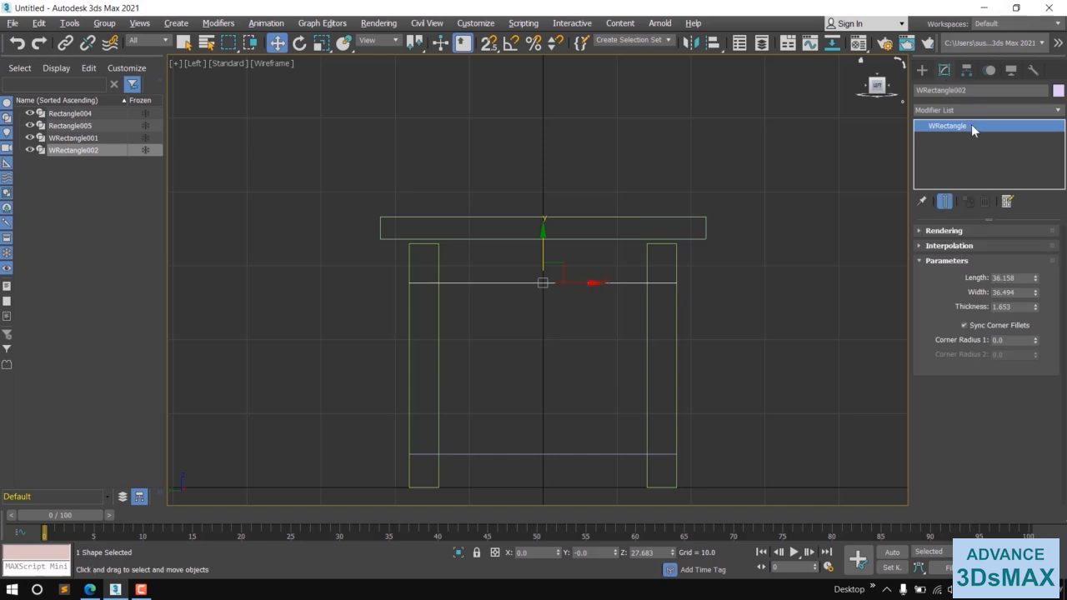
{"action": "left_click", "coordinate": [967, 110]}
{"action": "key", "text": "e"}
{"action": "key", "text": "x"}
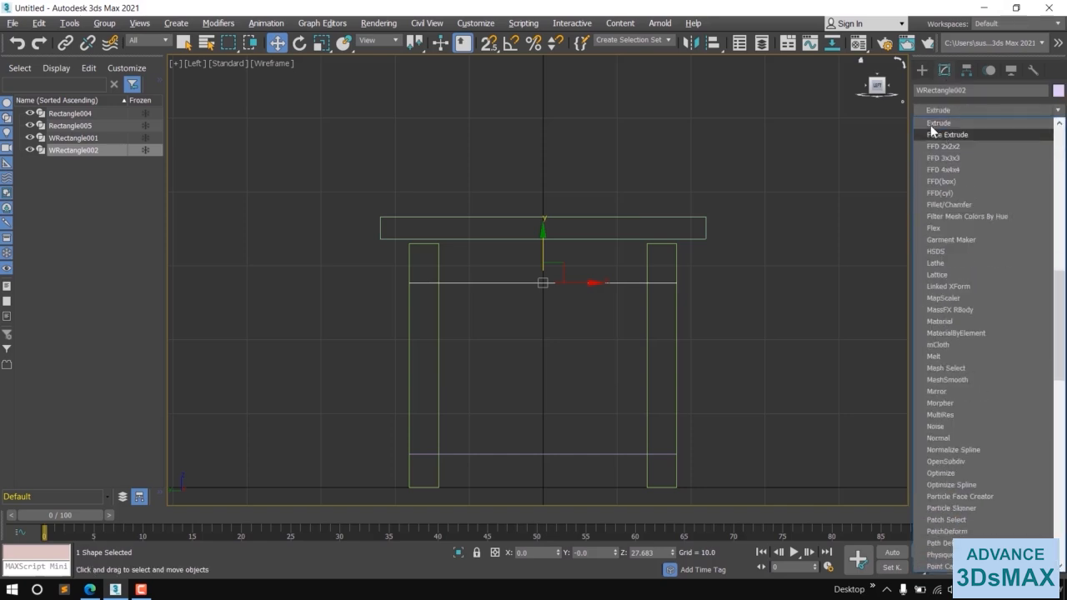
{"action": "key", "text": "Return"}
{"action": "left_click_drag", "start_coordinate": [1028, 254], "coordinate": [1029, 248]}
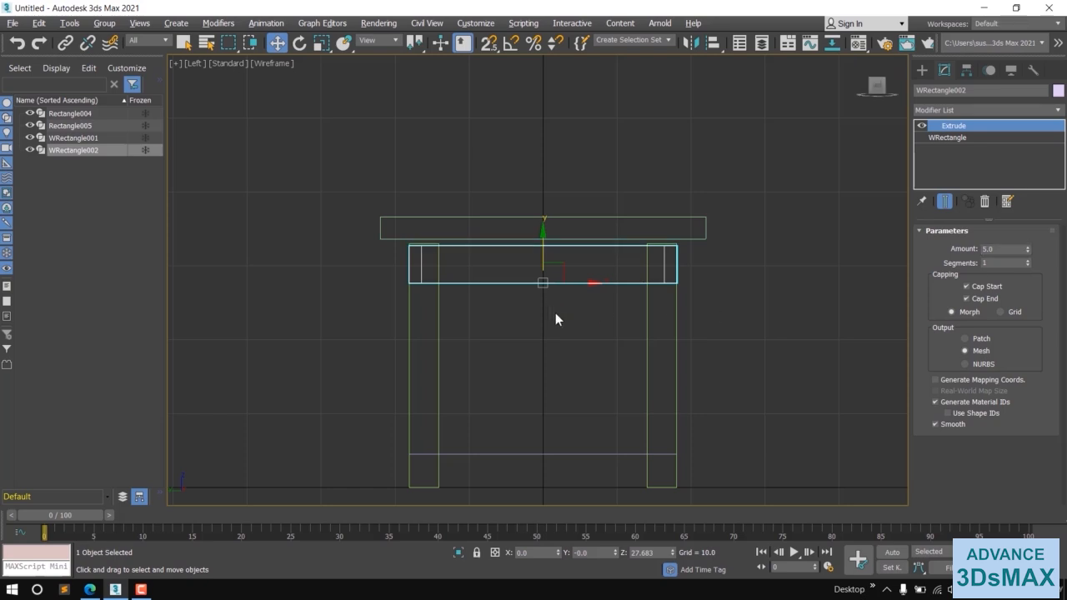
Lower the seat onto the leg tops at a height of about 32.9 and adjust the upper frame to fit just beneath it
{"action": "scroll", "coordinate": [550, 304], "scroll_direction": "up", "scroll_amount": 5}
{"action": "left_click_drag", "start_coordinate": [537, 212], "coordinate": [536, 181]}
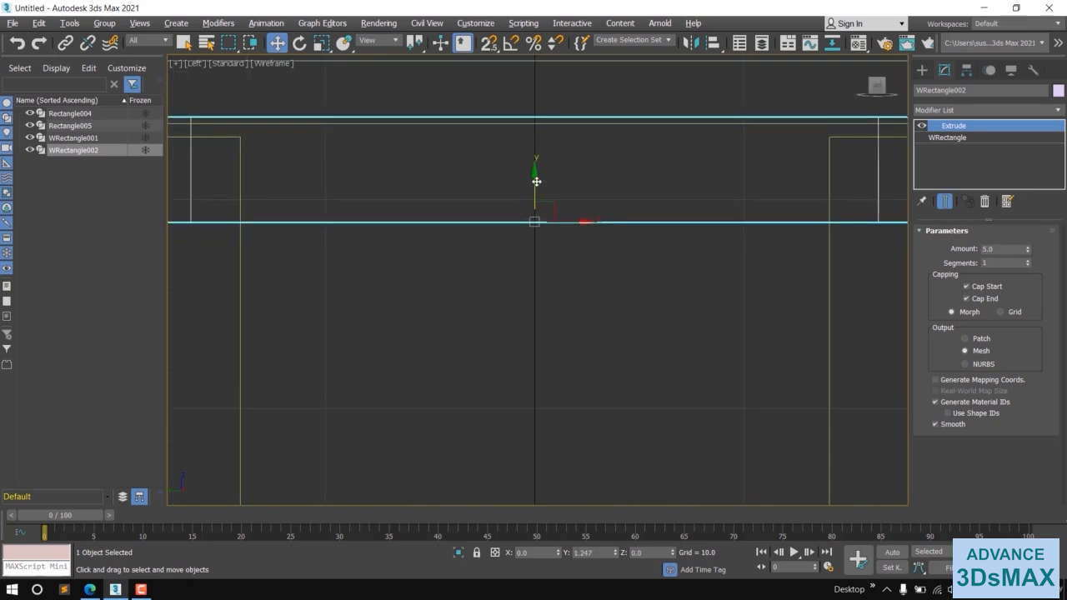
{"action": "scroll", "coordinate": [494, 257], "scroll_direction": "down", "scroll_amount": 3}
{"action": "scroll", "coordinate": [326, 163], "scroll_direction": "up", "scroll_amount": 4}
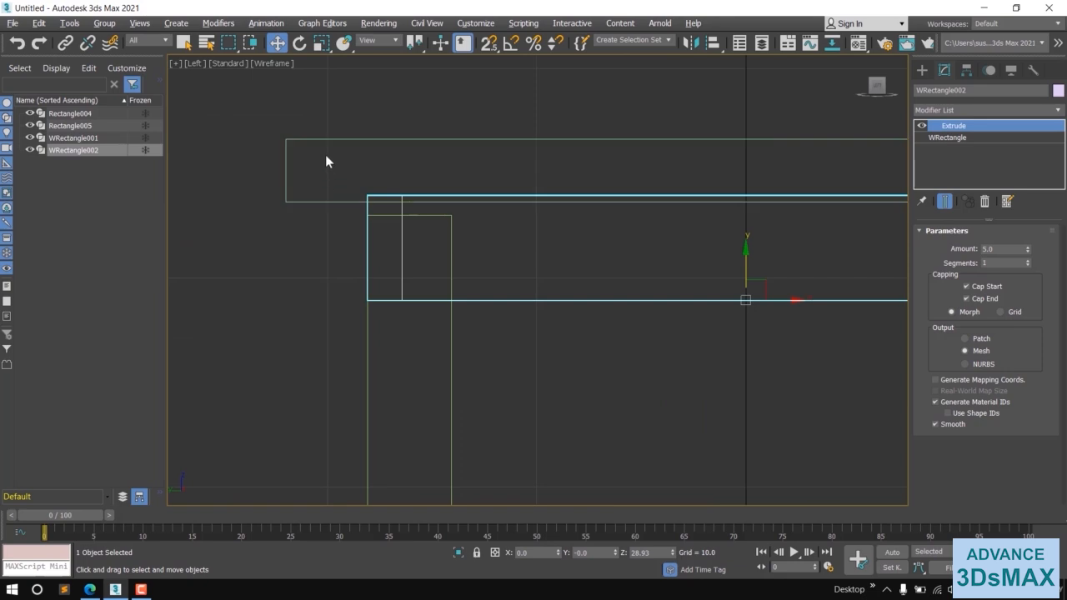
{"action": "left_click", "coordinate": [317, 179]}
{"action": "middle_click_drag", "start_coordinate": [683, 191], "coordinate": [640, 204]}
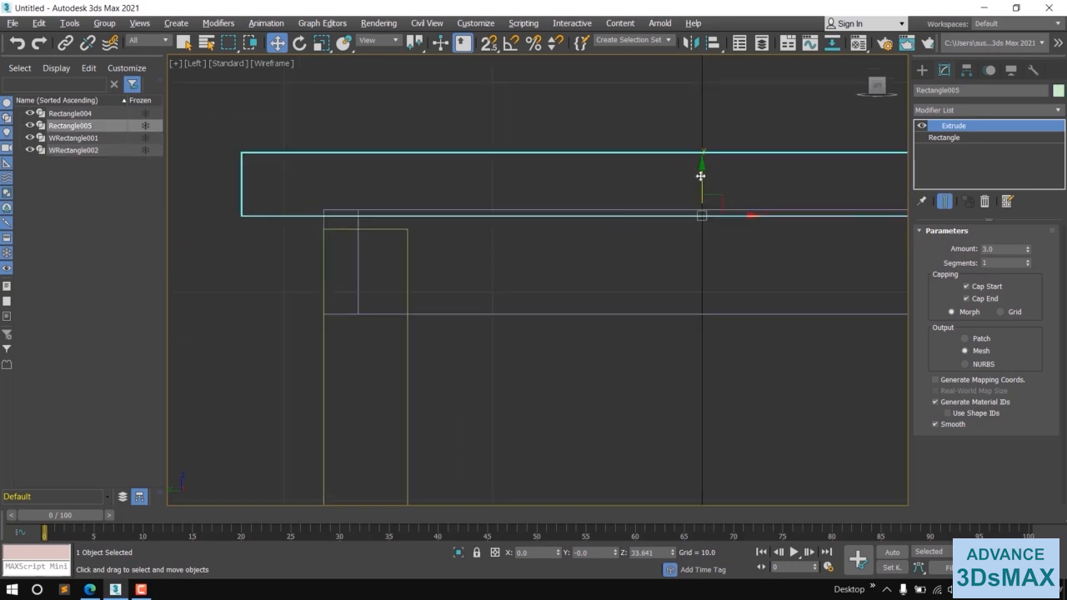
{"action": "left_click_drag", "start_coordinate": [702, 176], "coordinate": [704, 190]}
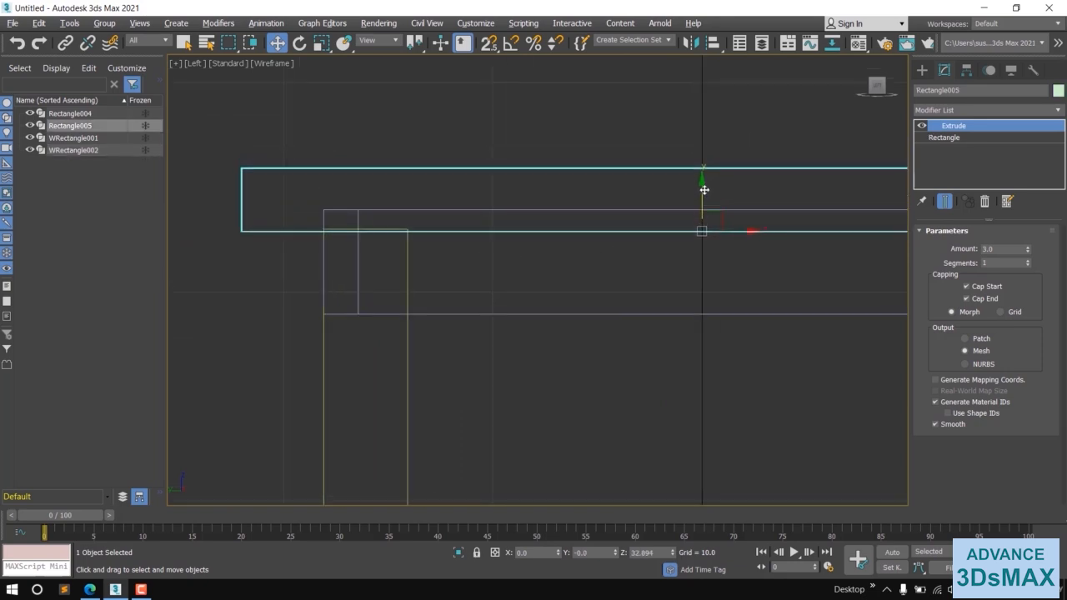
{"action": "left_click", "coordinate": [600, 314]}
{"action": "left_click_drag", "start_coordinate": [701, 268], "coordinate": [702, 282]}
Apply an Extrude modifier with an amount of 5 to the lower WRectangle near the leg bottoms
{"action": "scroll", "coordinate": [525, 234], "scroll_direction": "down", "scroll_amount": 6}
{"action": "scroll", "coordinate": [581, 286], "scroll_direction": "up", "scroll_amount": 5}
{"action": "left_click", "coordinate": [567, 343]}
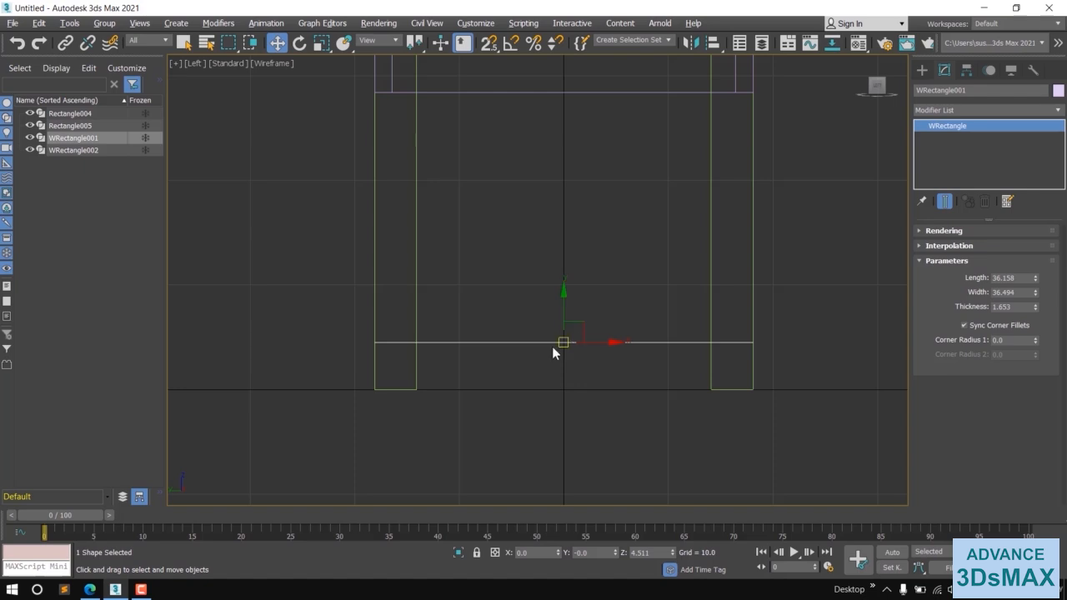
{"action": "left_click", "coordinate": [956, 108]}
{"action": "type", "text": "ex"}
{"action": "left_click", "coordinate": [947, 126]}
{"action": "scroll", "coordinate": [624, 375], "scroll_direction": "down", "scroll_amount": 3}
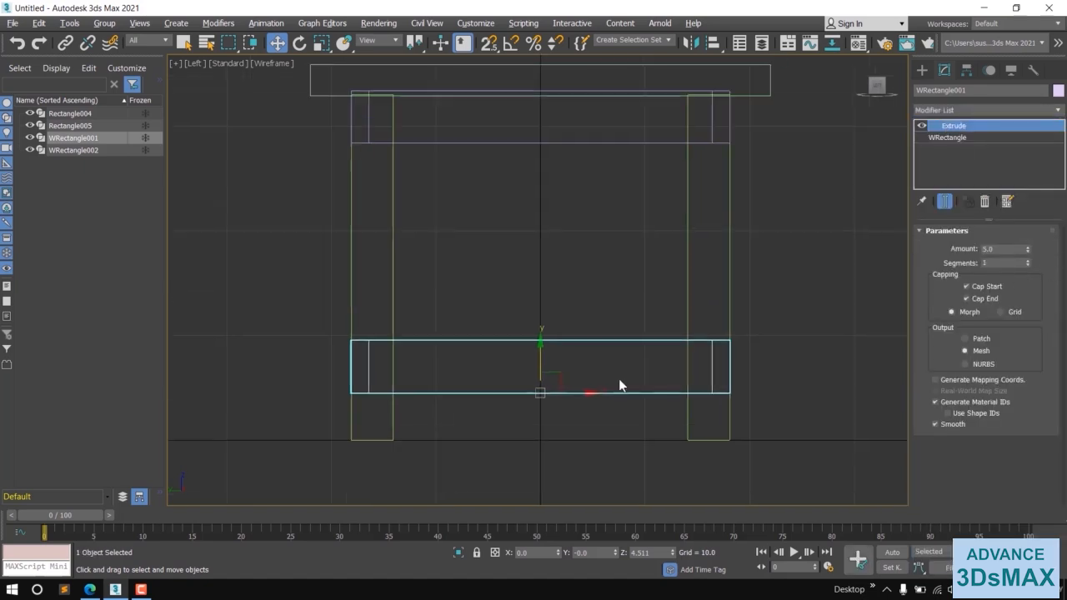
Inspect the stool from different angles in the maximized Perspective view and compare it with the reference image
{"action": "key", "text": "alt+w"}
{"action": "middle_click_drag", "start_coordinate": [740, 381], "coordinate": [739, 400], "text": "alt"}
{"action": "key", "text": "alt+w"}
{"action": "middle_click_drag", "start_coordinate": [669, 344], "coordinate": [726, 281], "text": "alt"}
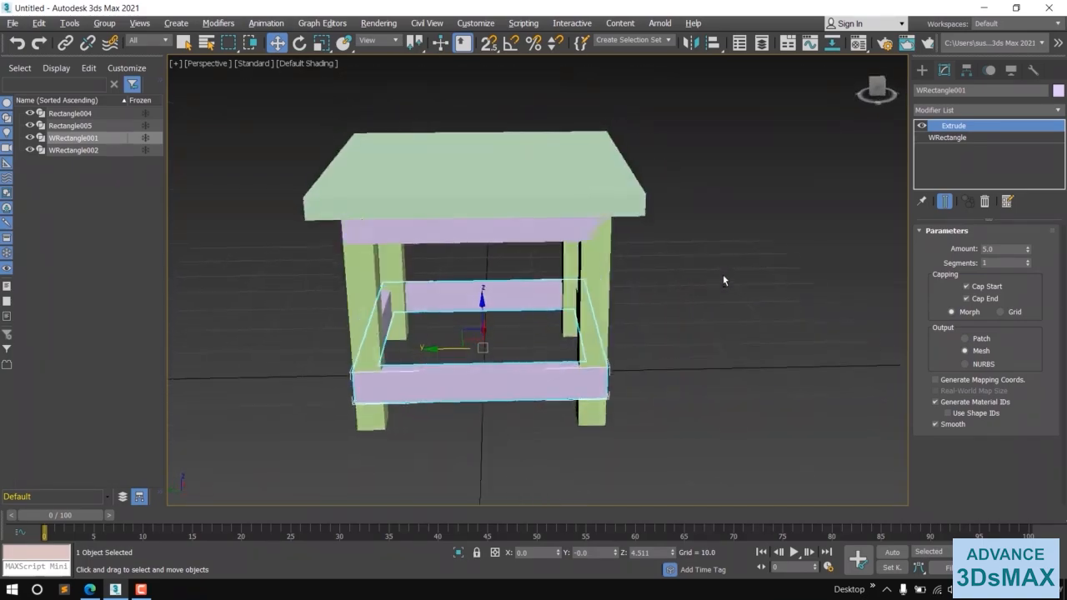
{"action": "left_click", "coordinate": [90, 591]}
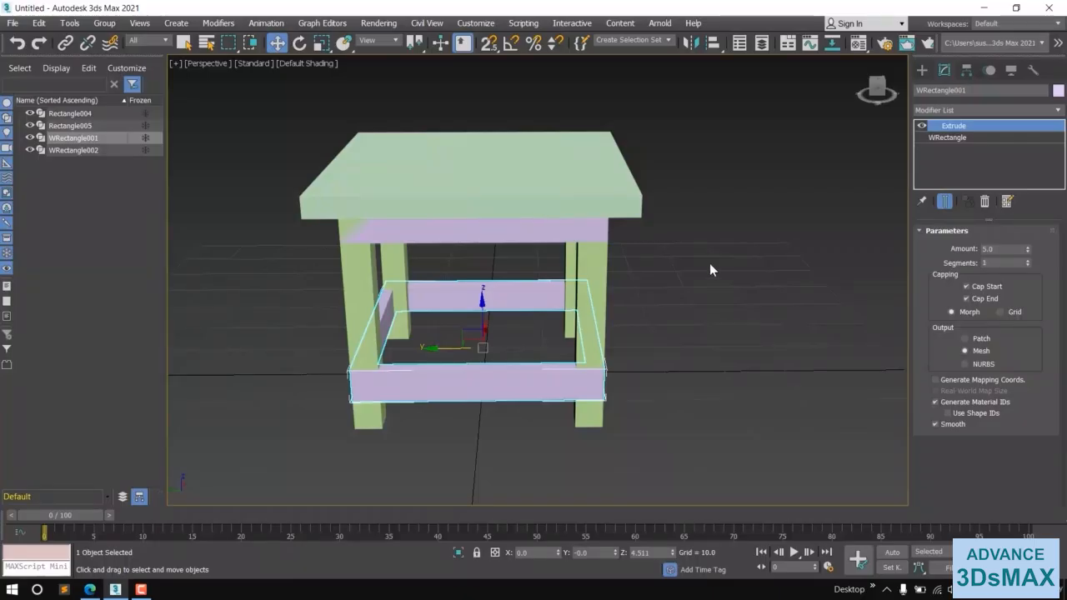
{"action": "left_click", "coordinate": [141, 589]}
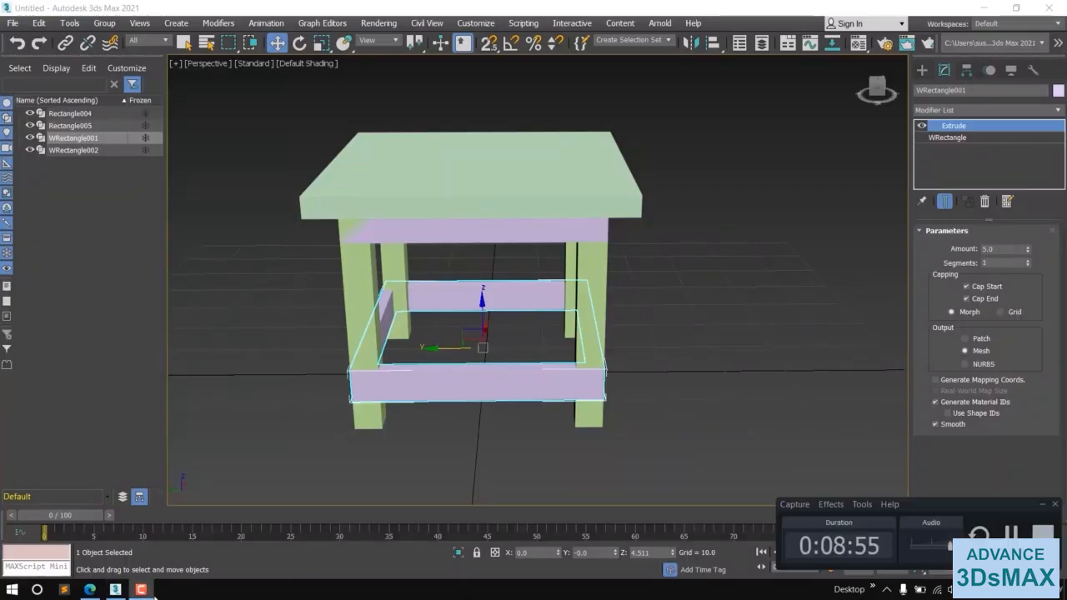